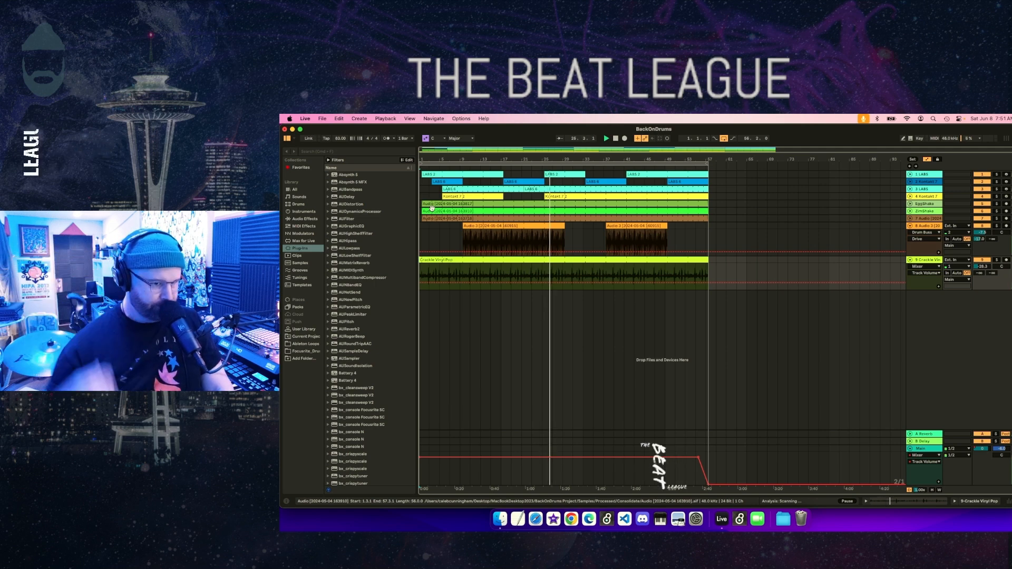
# - Stop playback, deactivate the eighth audio track, and audition the arrangement from that track's first clip
pyautogui.press('space')
pyautogui.click(423, 261)
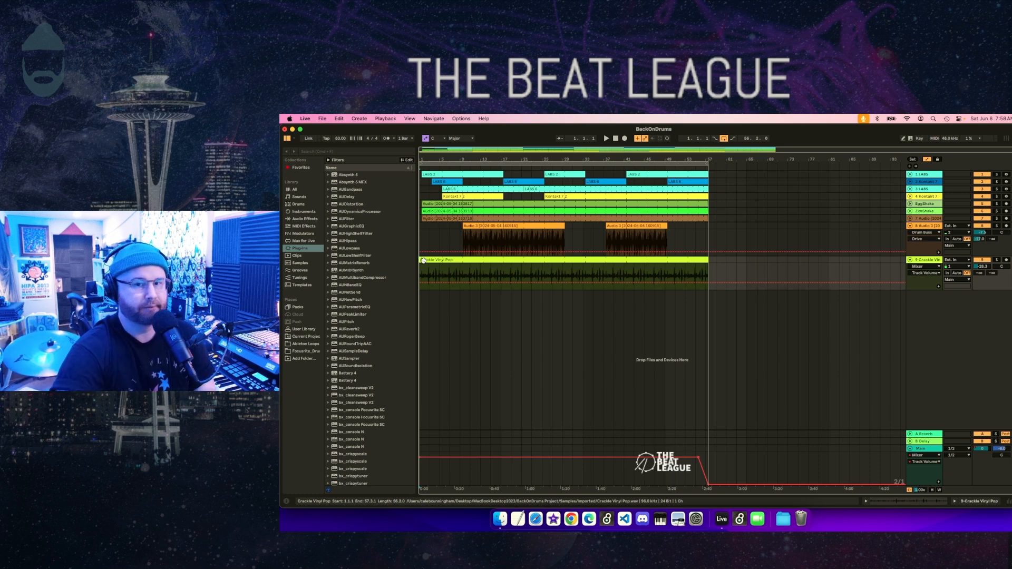
pyautogui.click(429, 250)
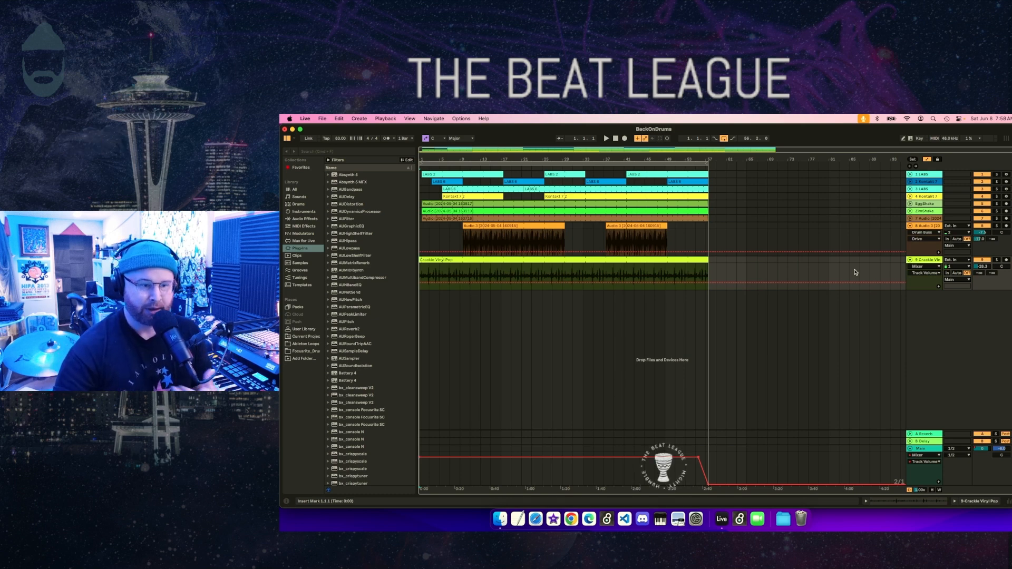
pyautogui.click(982, 226)
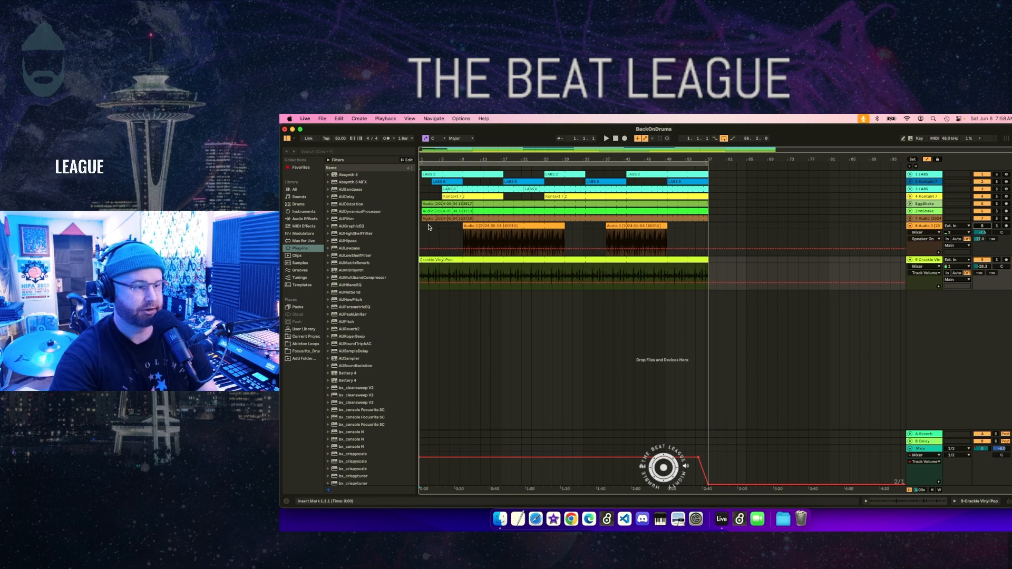
pyautogui.click(473, 227)
pyautogui.press('space')
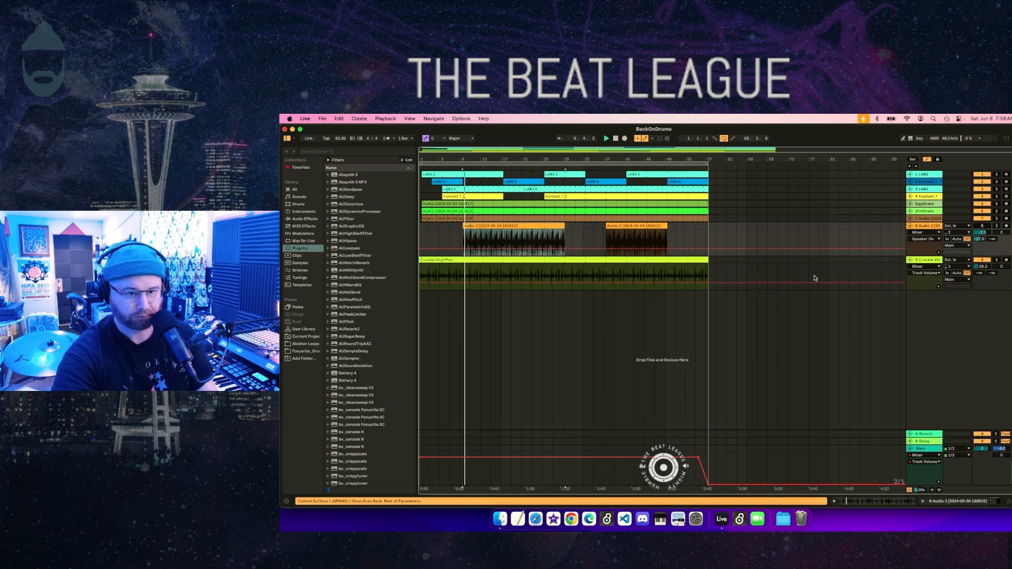
pyautogui.press('space')
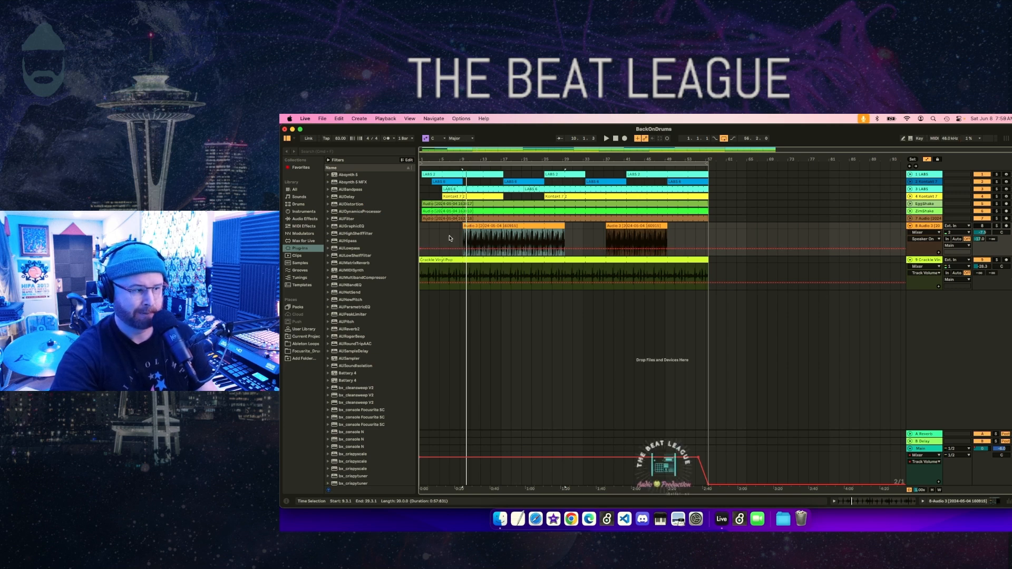
# - Audition the arrangement from the third track's first LABS clip and deactivate the yellow Kontakt 7 track
pyautogui.click(448, 189)
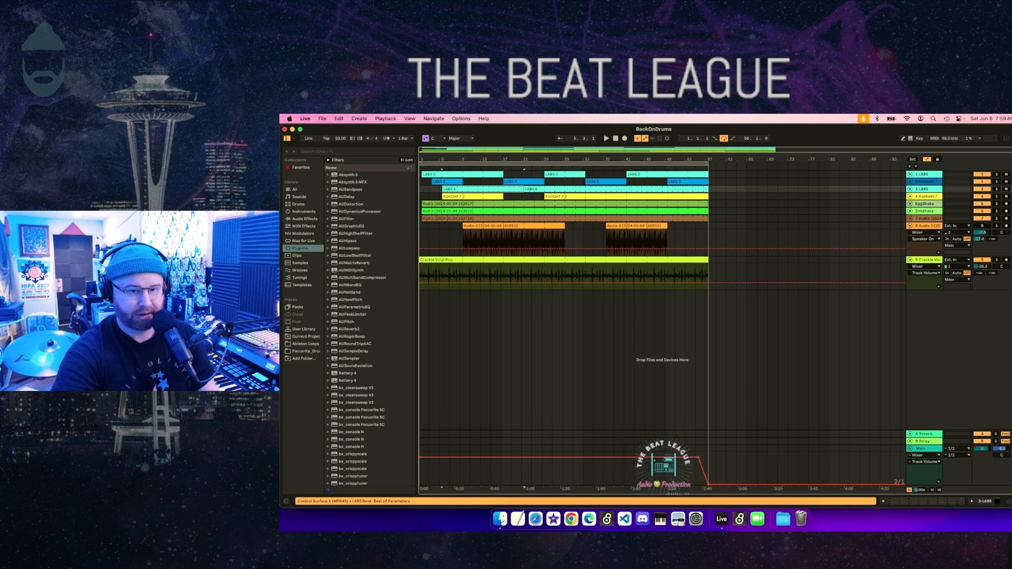
pyautogui.click(996, 196)
pyautogui.press('space')
pyautogui.press('space')
pyautogui.click(996, 197)
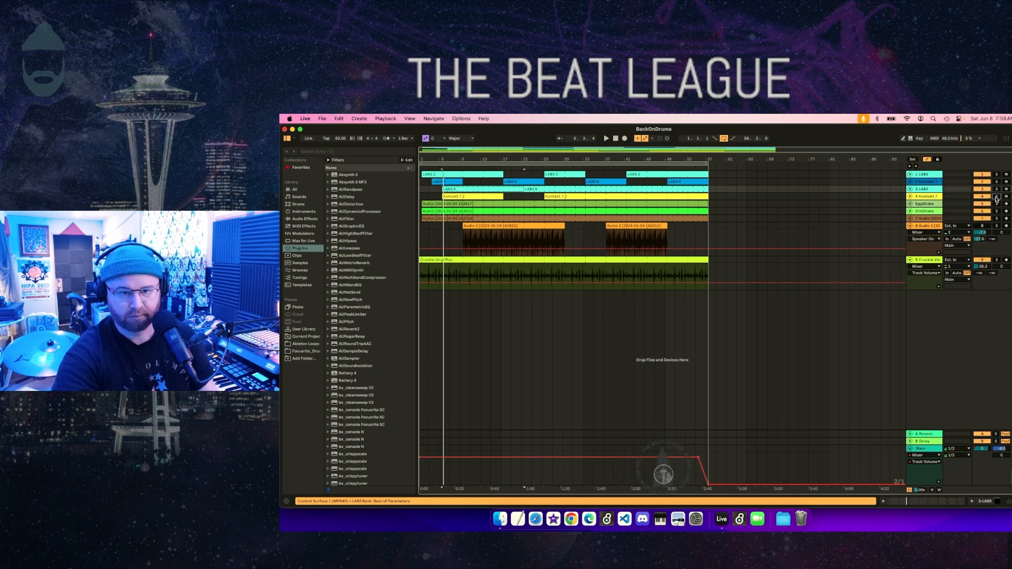
pyautogui.click(997, 197)
pyautogui.click(982, 197)
pyautogui.click(997, 197)
pyautogui.press('space')
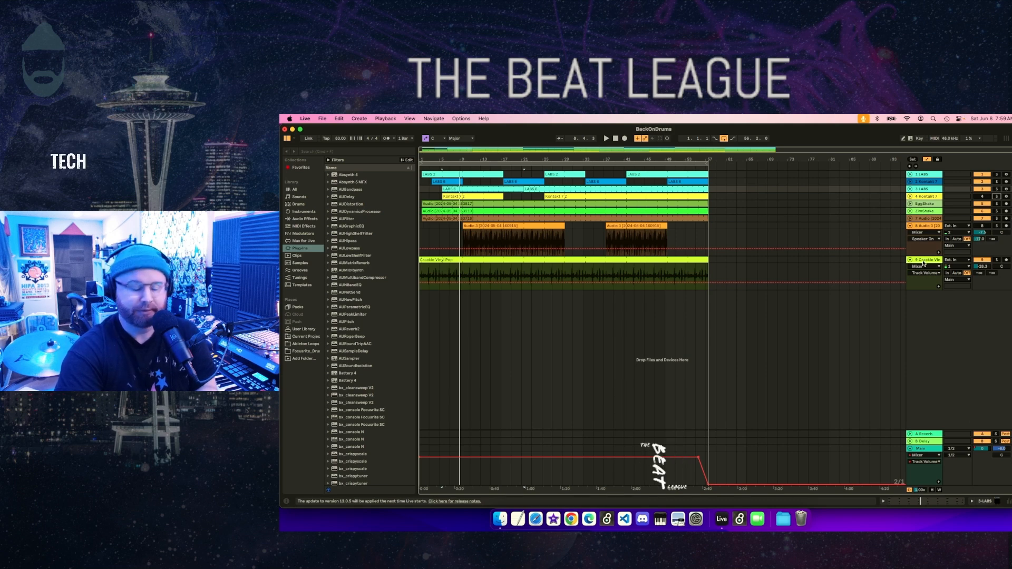
# - Insert a new audio track below the Crackle Vinyl Pop track and rename it TRACKS
pyautogui.press('super+t')
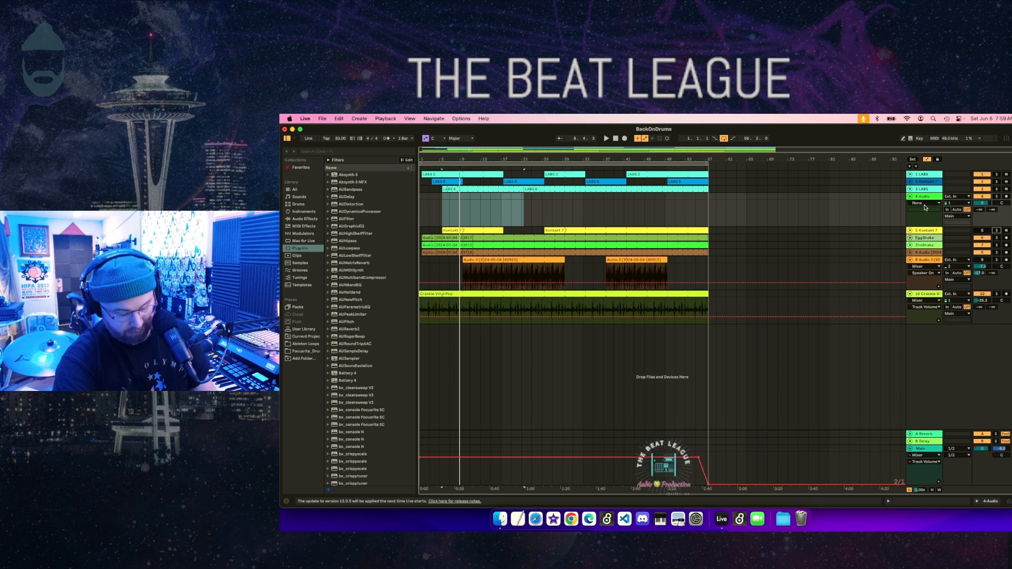
pyautogui.press('super+z')
pyautogui.click(937, 262)
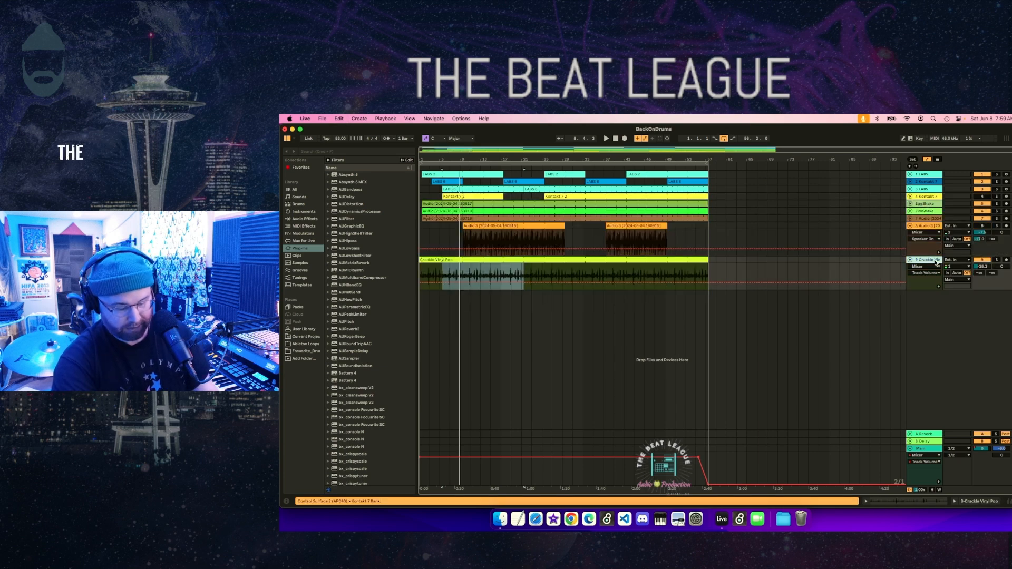
pyautogui.press('super+t')
pyautogui.rightClick(927, 297)
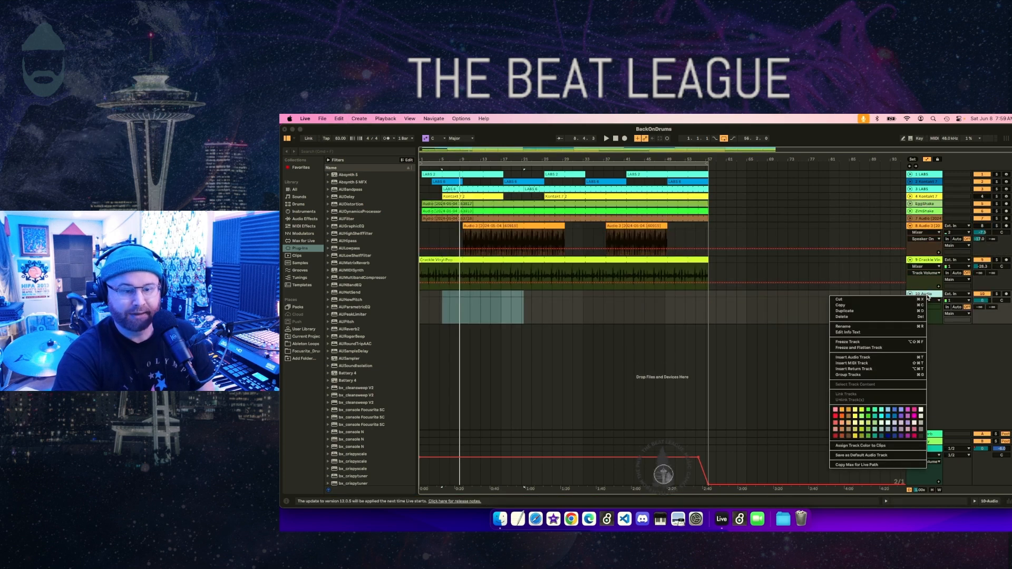
pyautogui.click(895, 327)
pyautogui.write('T')
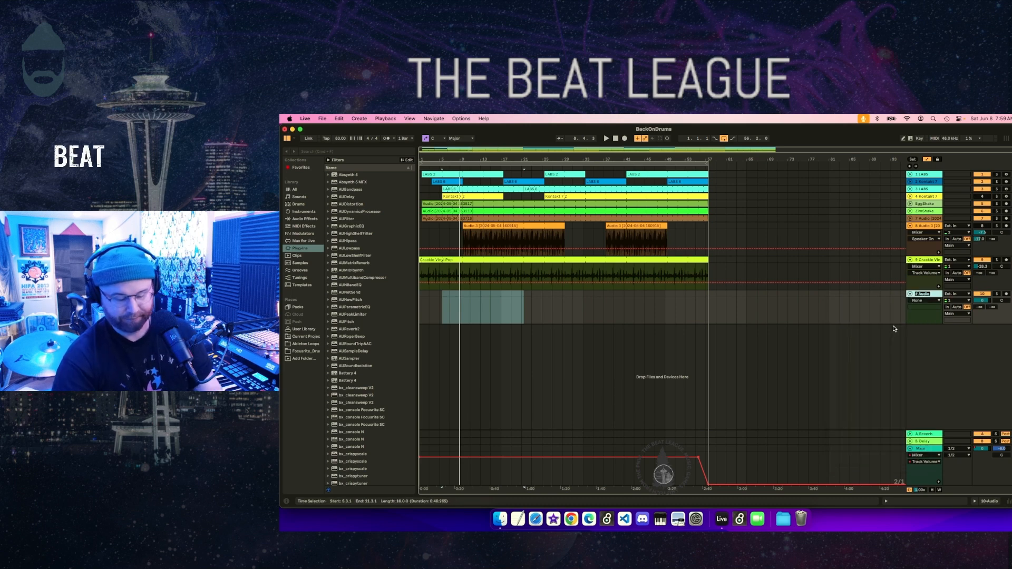
pyautogui.write('RACKS')
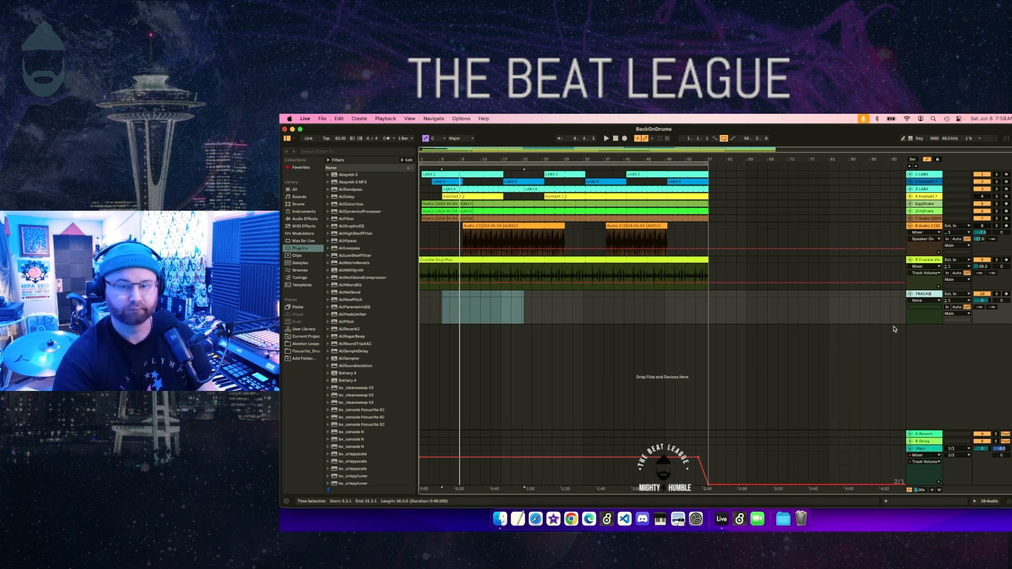
pyautogui.press('Return')
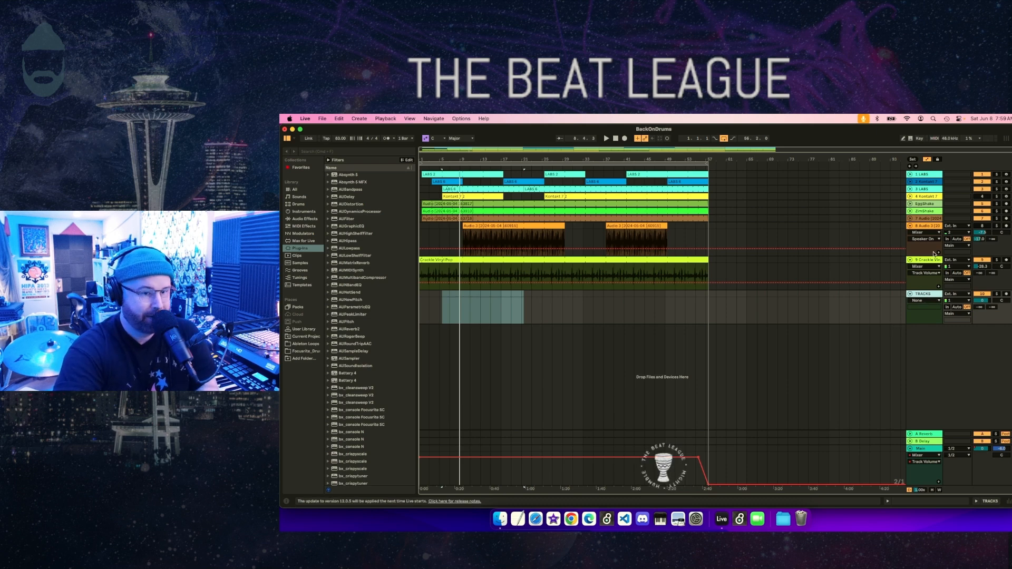
# - Route the outputs of the first LABS track and the blue Kontakt 7 track to the TRACKS track
pyautogui.click(910, 175)
pyautogui.click(968, 194)
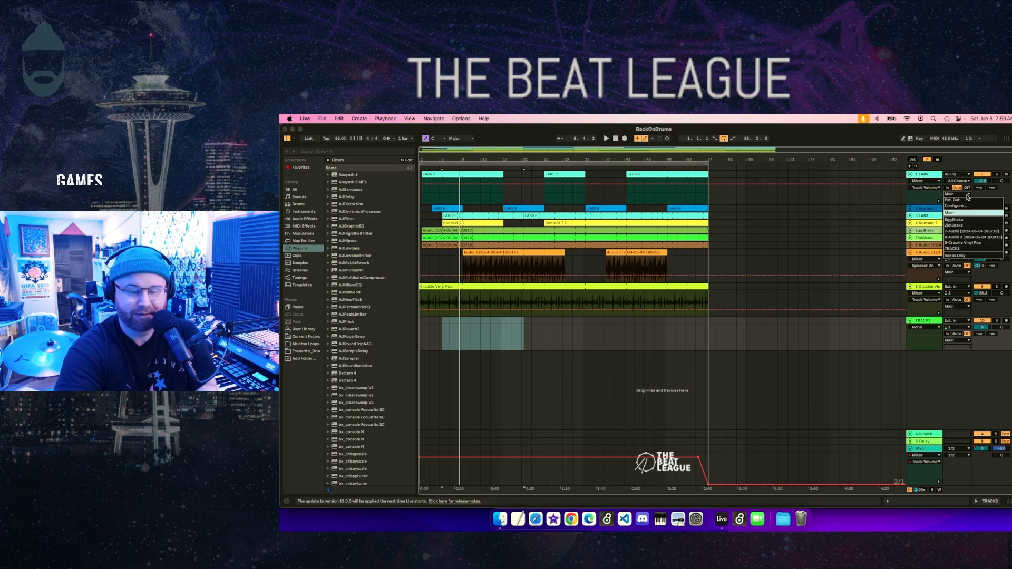
pyautogui.click(962, 251)
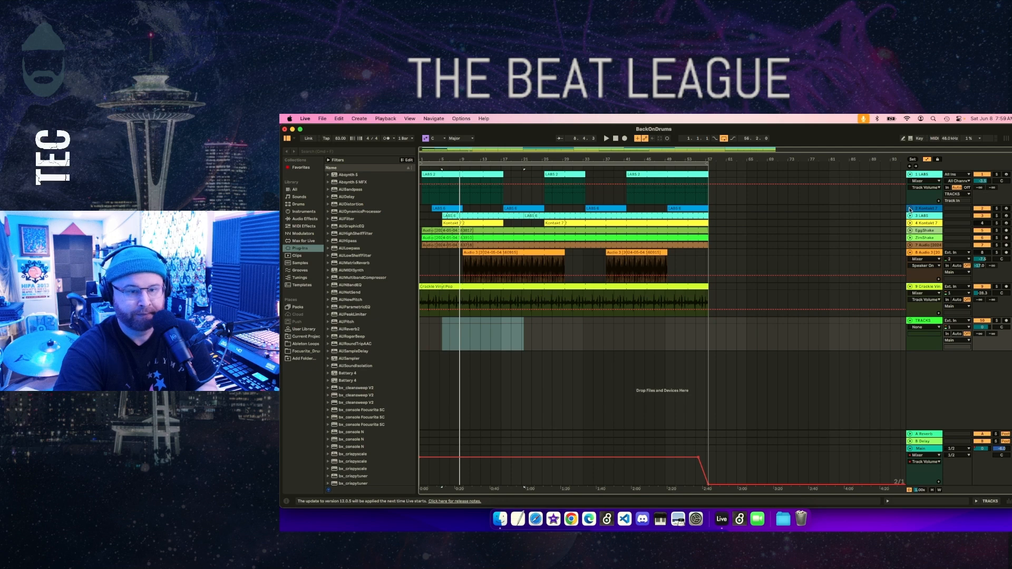
pyautogui.click(910, 209)
pyautogui.click(958, 228)
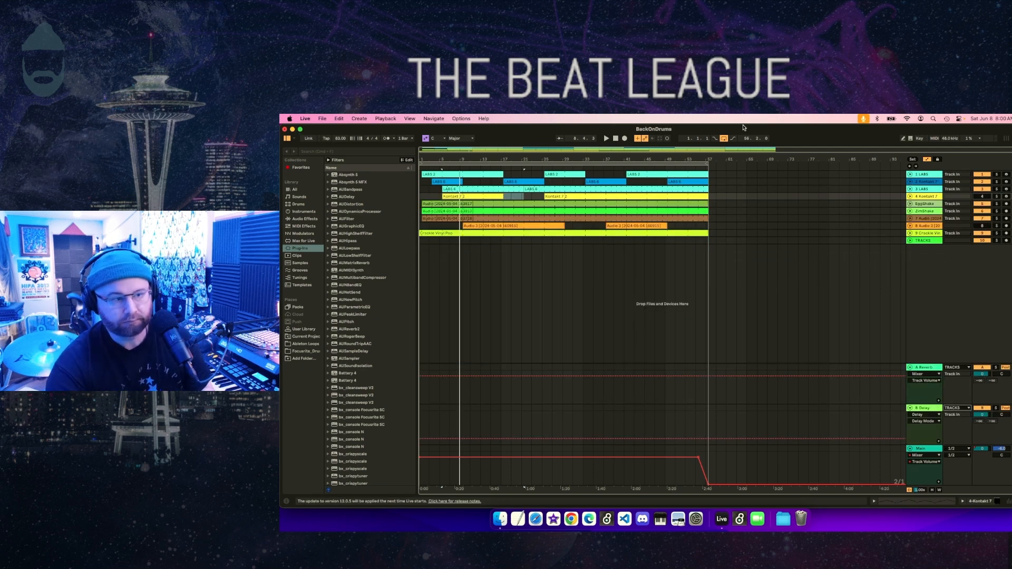
# - Unfold the TRACKS track, enlarge its height, and arm it for recording
pyautogui.click(616, 139)
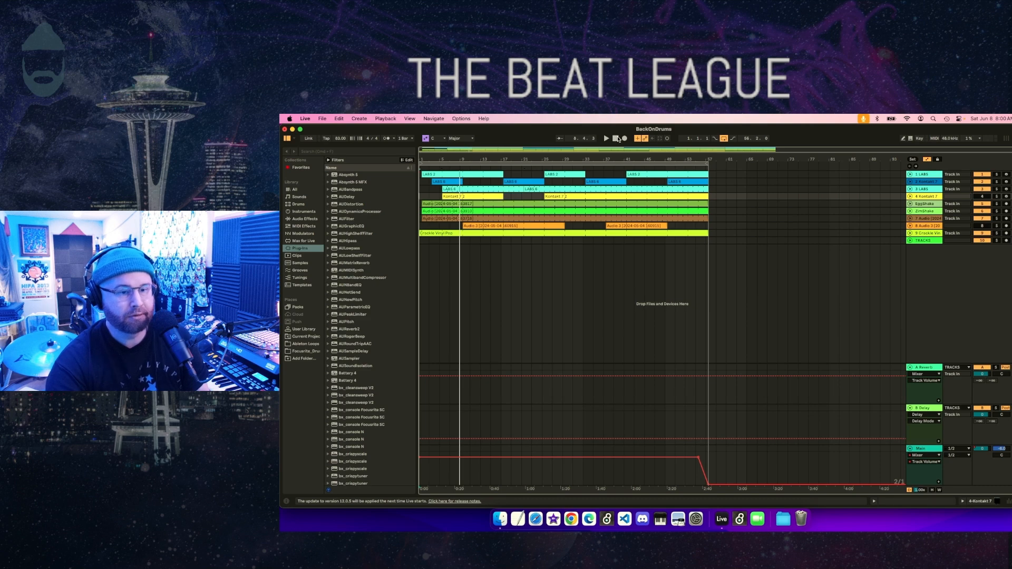
pyautogui.click(911, 241)
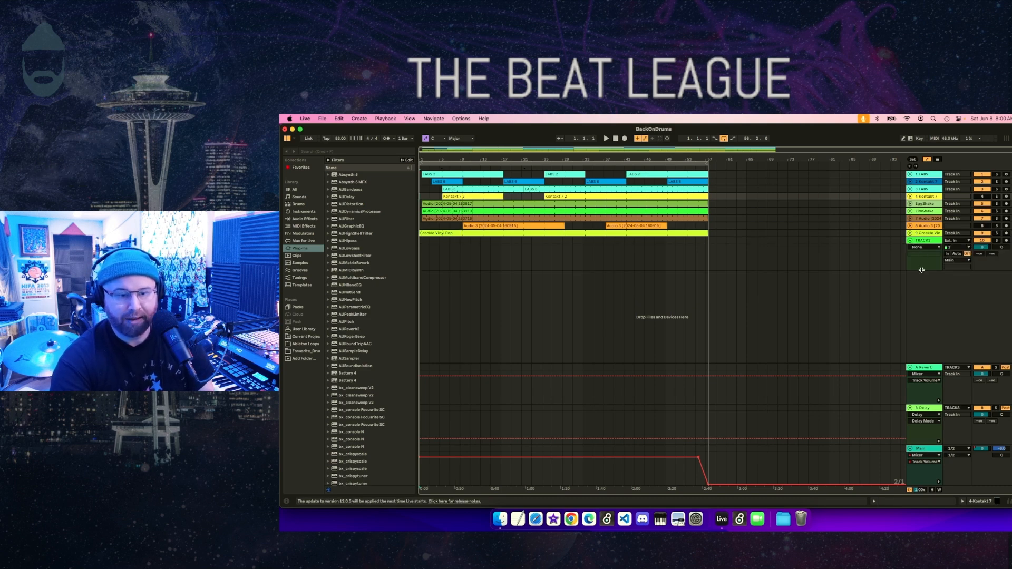
pyautogui.moveTo(922, 270); pyautogui.dragTo(922, 311)
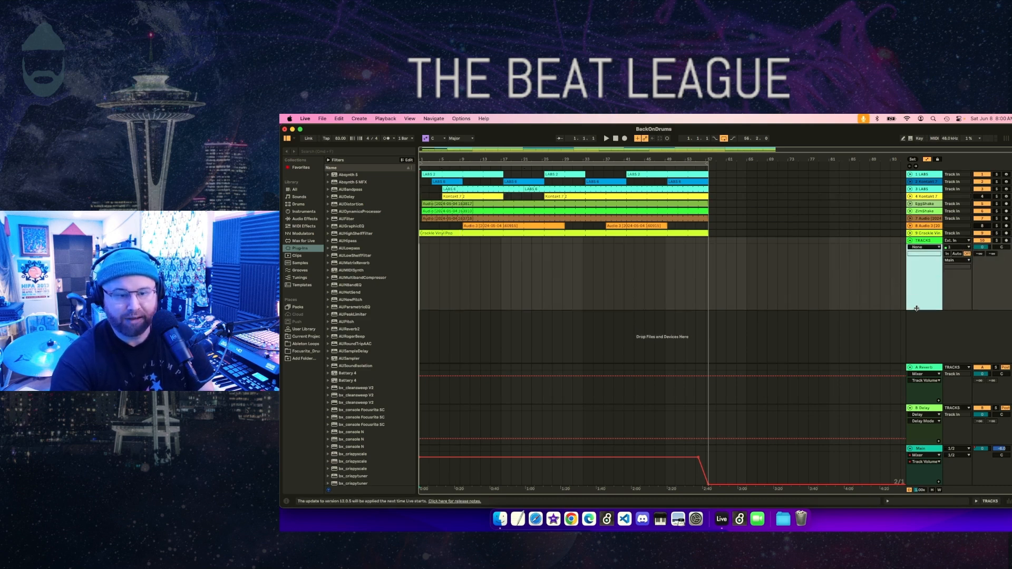
pyautogui.click(1007, 241)
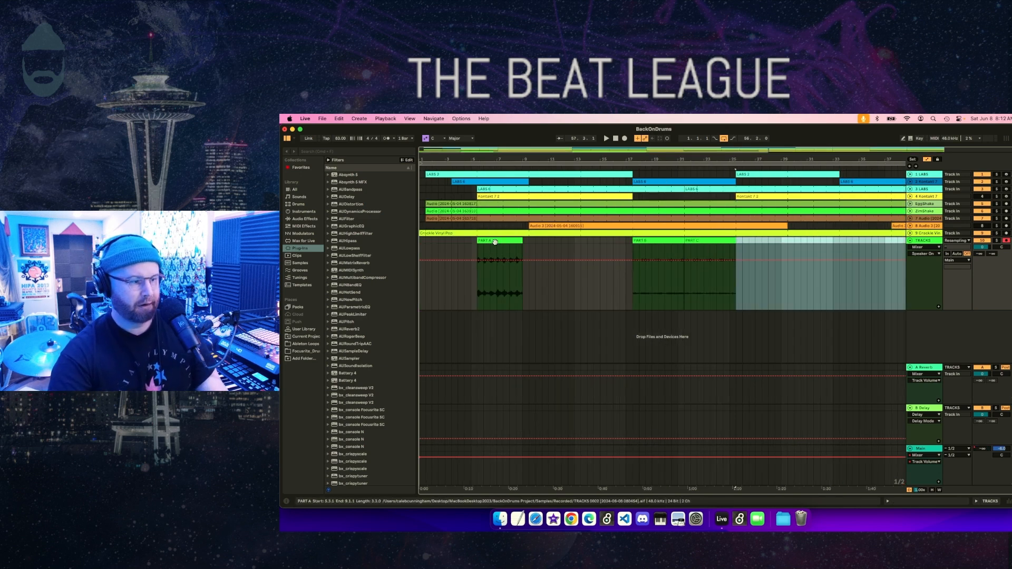
# - Move the PART A clip to bar 13 and the PART B clip to bar 17 on the TRACKS track
pyautogui.moveTo(494, 241); pyautogui.dragTo(592, 242)
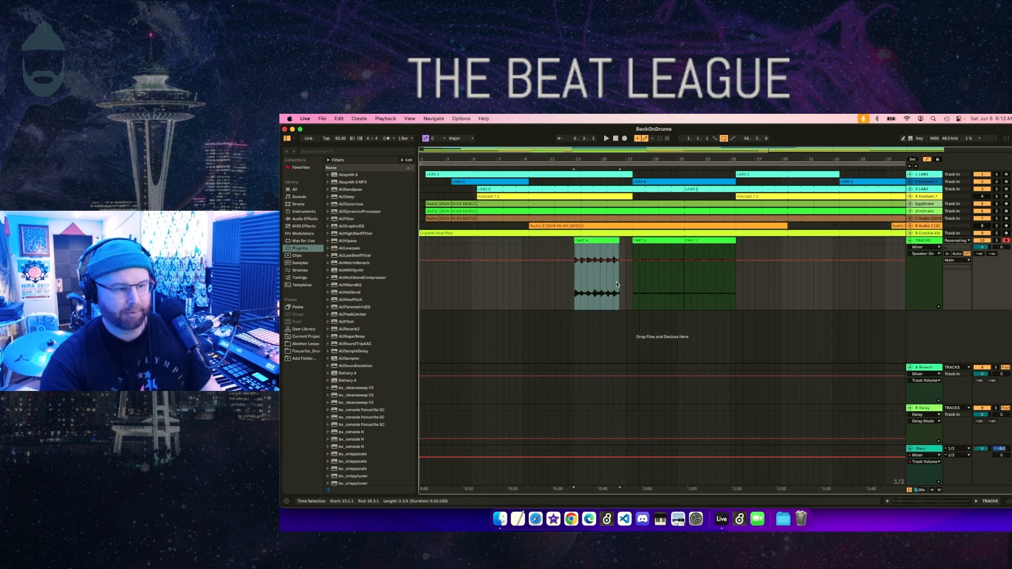
pyautogui.click(651, 244)
pyautogui.moveTo(649, 243); pyautogui.dragTo(643, 244)
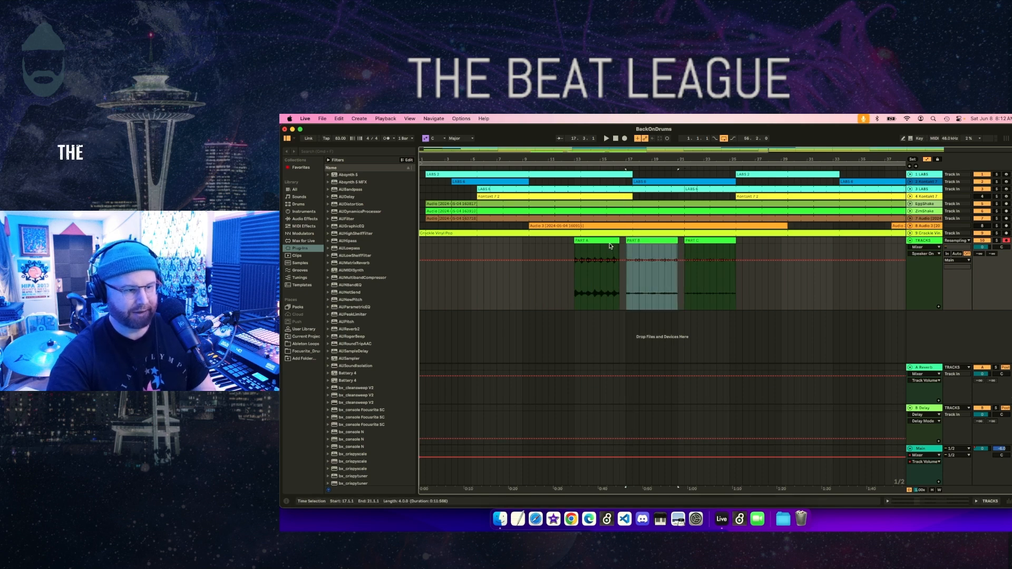
# - Check the three recorded clips and audition PART C on the TRACKS track
pyautogui.click(610, 246)
pyautogui.click(644, 241)
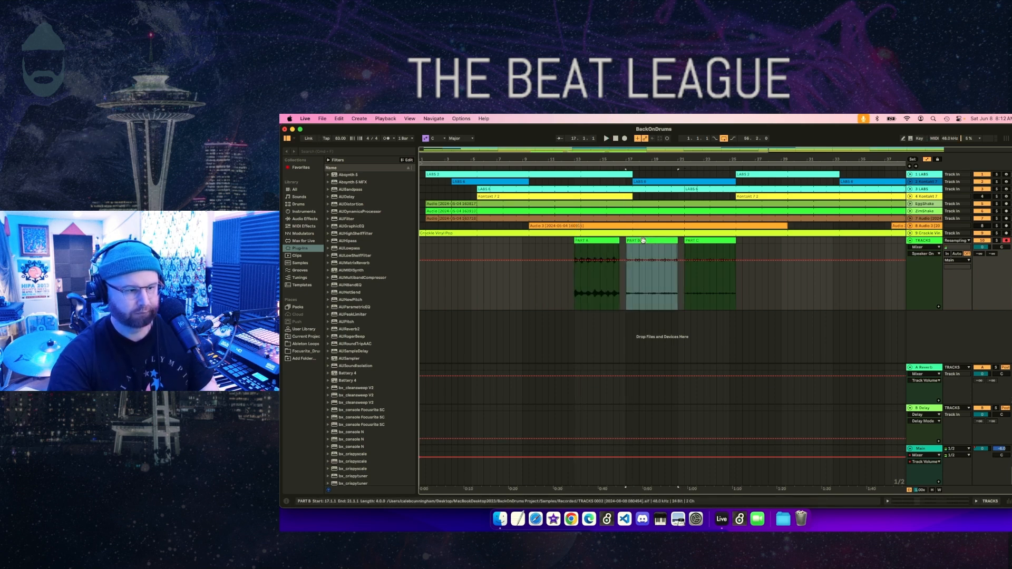
pyautogui.click(706, 241)
pyautogui.press('space')
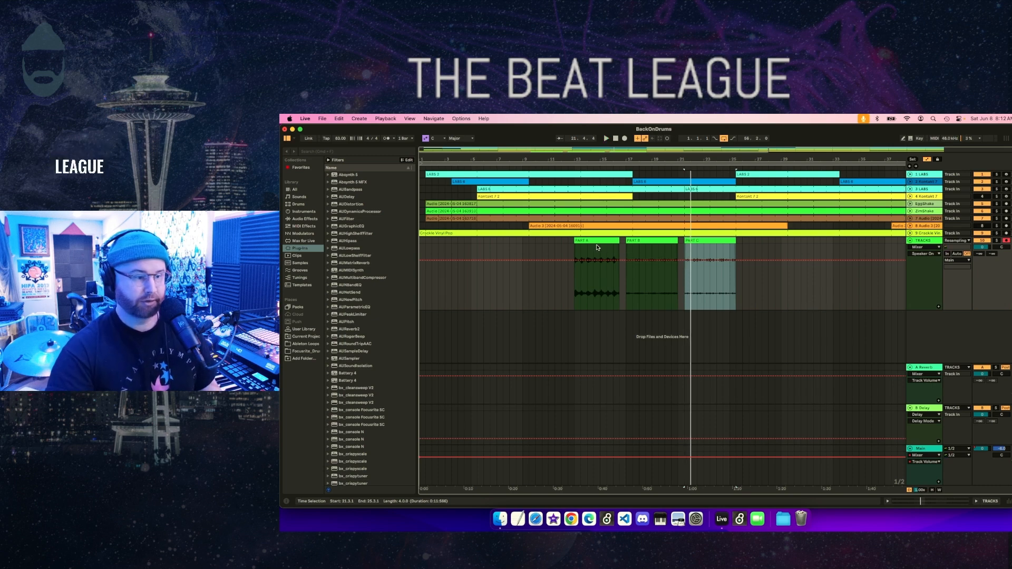
pyautogui.press('space')
# - Select the PART A, PART B and PART C clips together on the TRACKS track
pyautogui.click(618, 244)
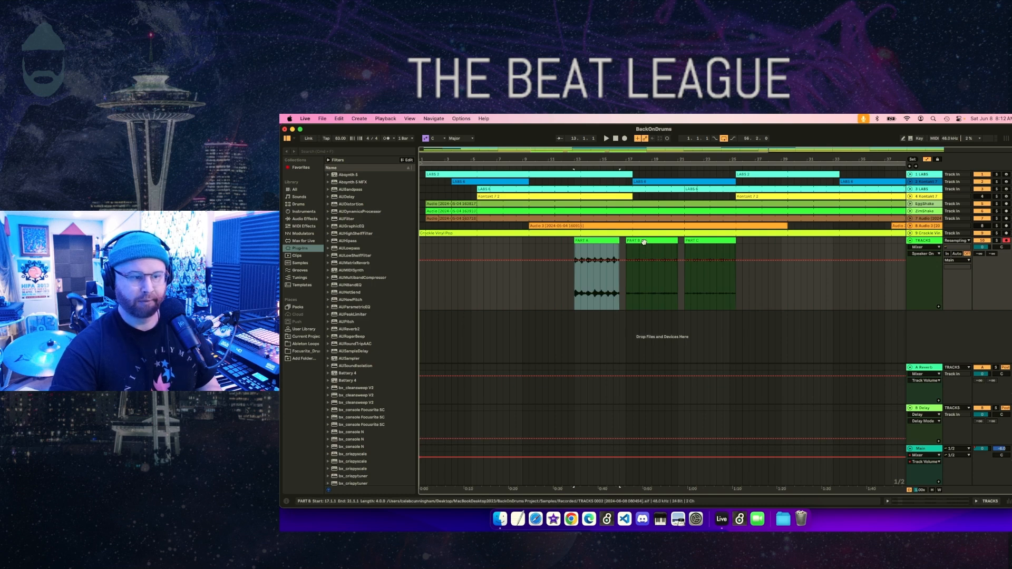
pyautogui.keyDown('shift'); pyautogui.click(641, 250); pyautogui.keyUp('shift')
pyautogui.keyDown('shift'); pyautogui.click(713, 241); pyautogui.keyUp('shift')
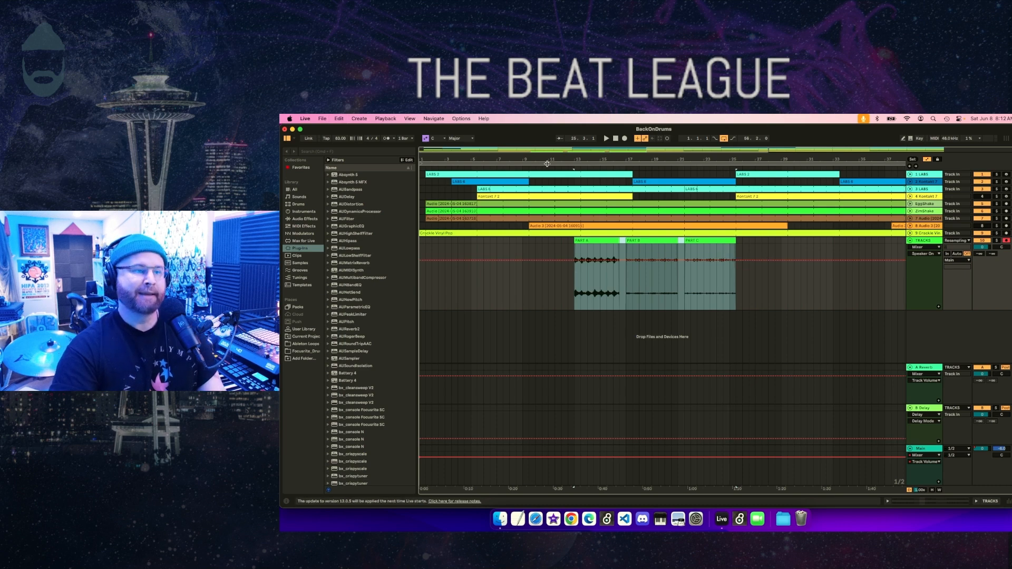
# - Switch to a new untitled Live Set without saving the changes to BackOnDrums
pyautogui.click(322, 119)
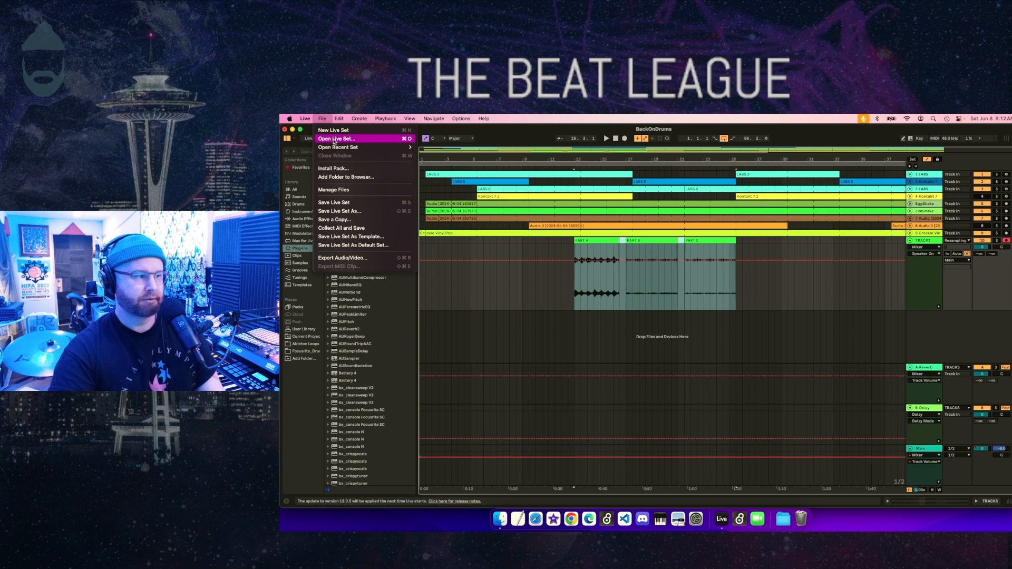
pyautogui.click(334, 139)
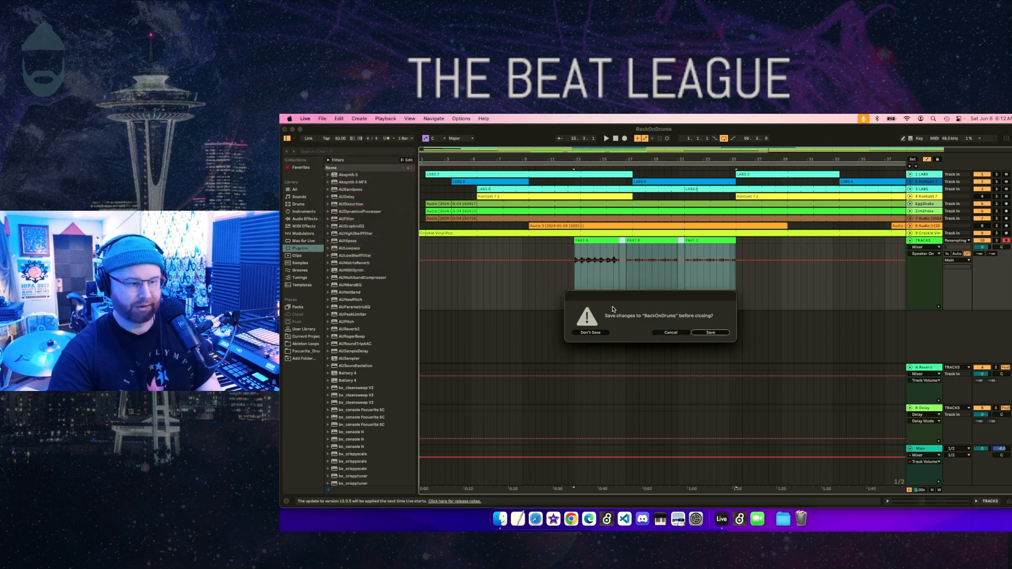
pyautogui.click(591, 333)
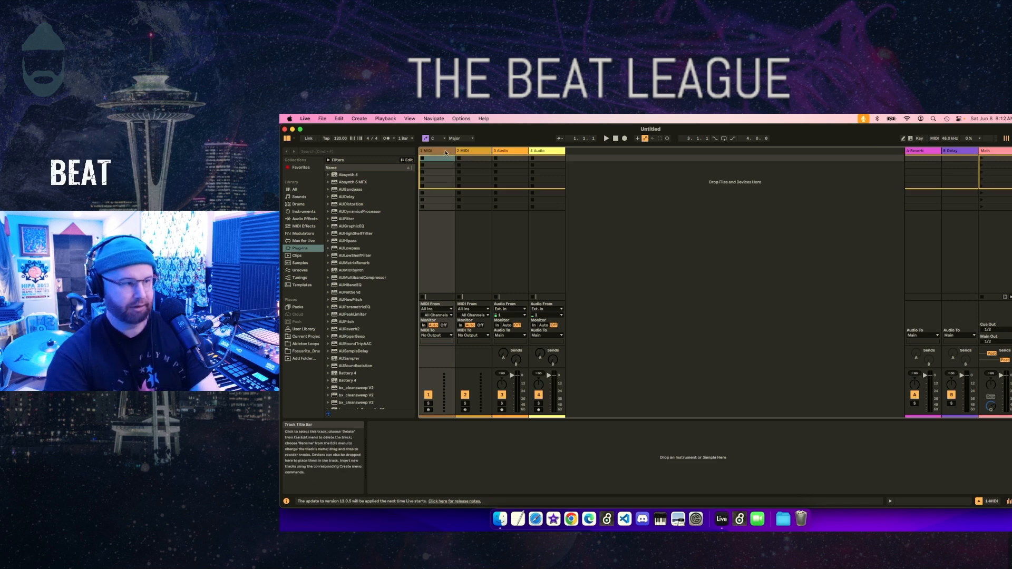
# - Delete both MIDI tracks and paste the three copied clips into the first audio track, starting at its first slot
pyautogui.press('Delete')
pyautogui.press('Delete')
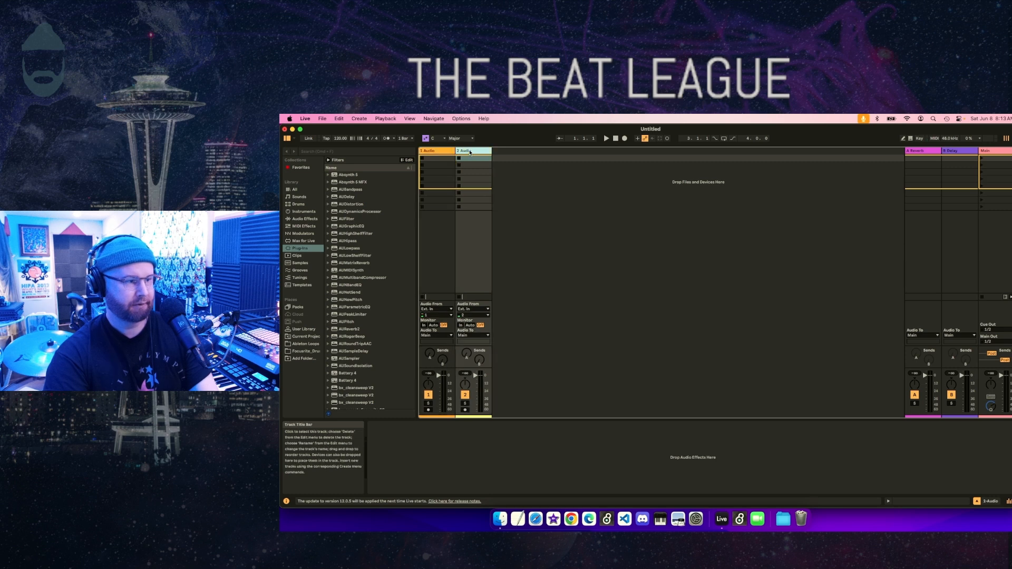
pyautogui.click(433, 158)
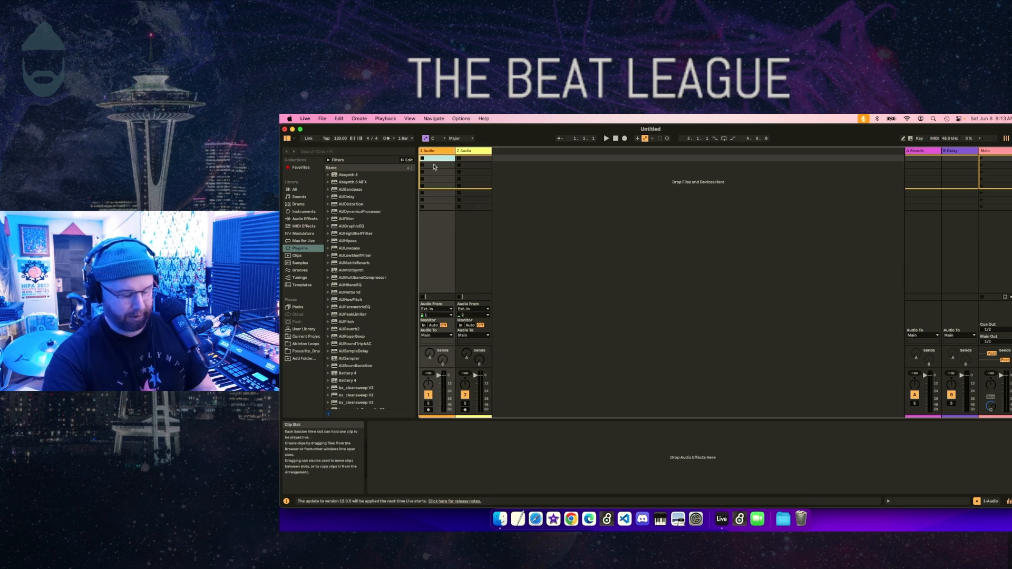
pyautogui.press('super+v')
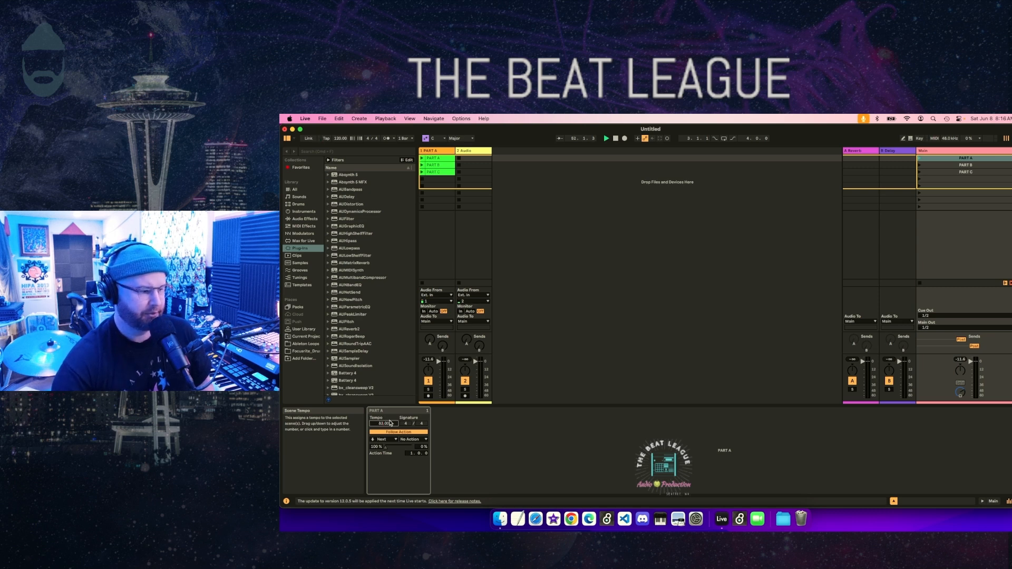
# - Launch the PART A scene to test its follow action to the next scene
pyautogui.click(920, 160)
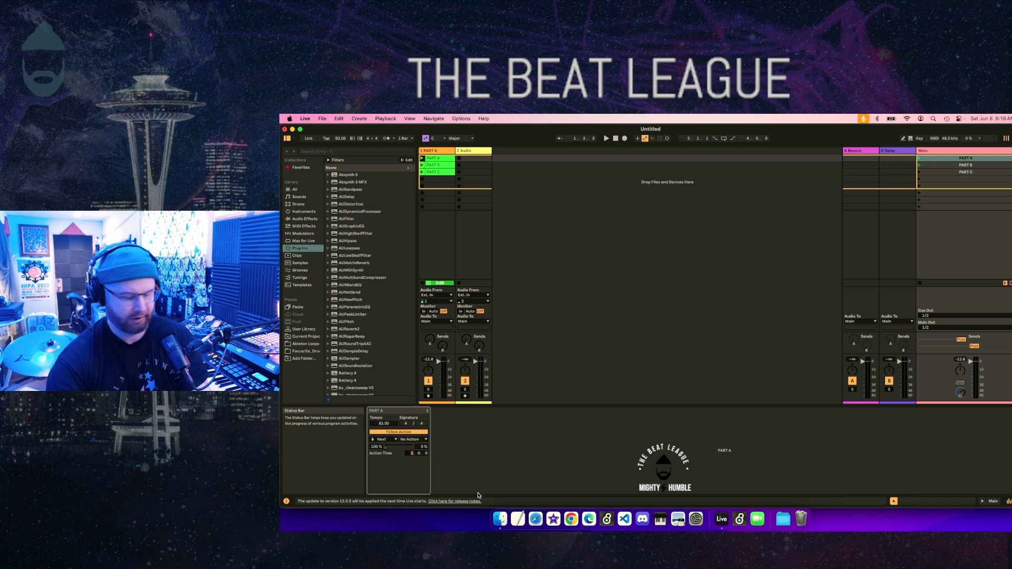
pyautogui.click(920, 158)
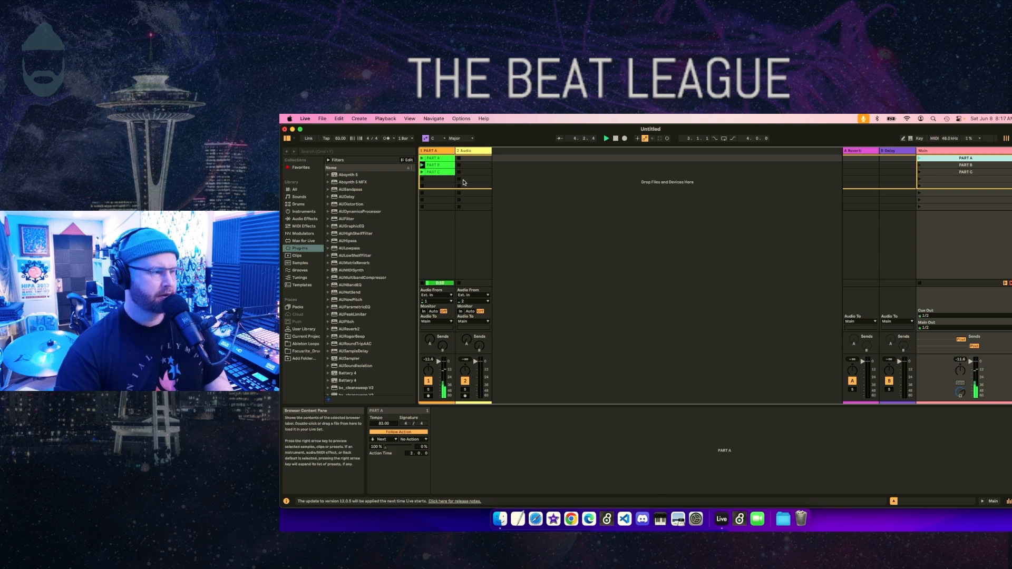
# - Stop playback and review the PART A clip's settings, the PART A and PART B scene settings, and the empty slot beside PART A
pyautogui.press('space')
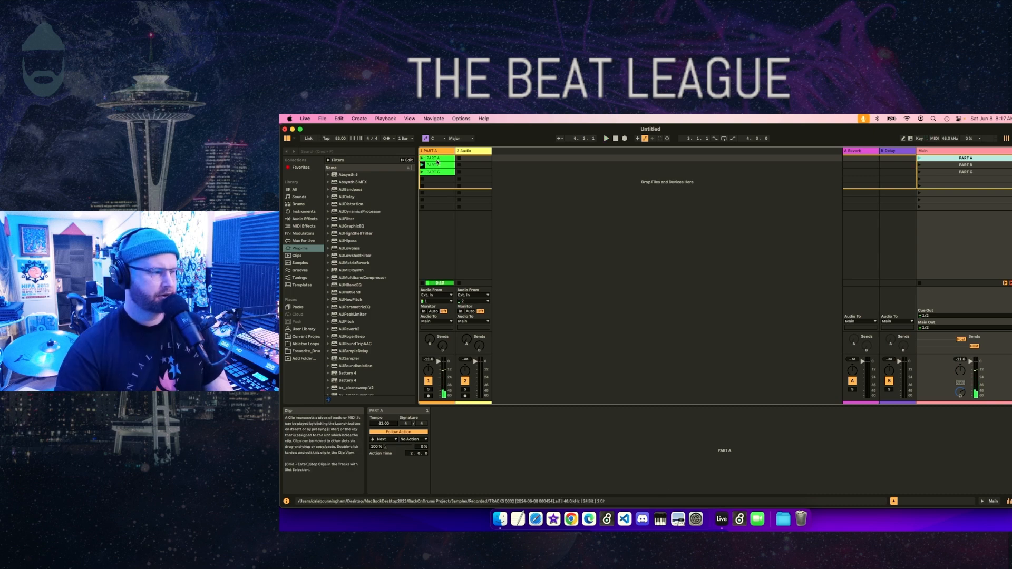
pyautogui.click(439, 159)
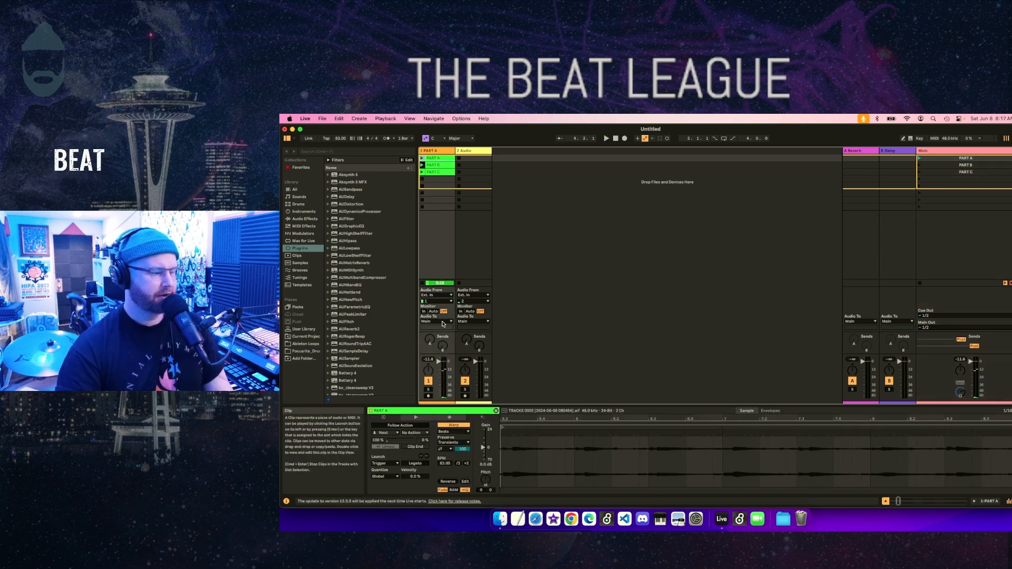
pyautogui.rightClick(438, 160)
pyautogui.press('Escape')
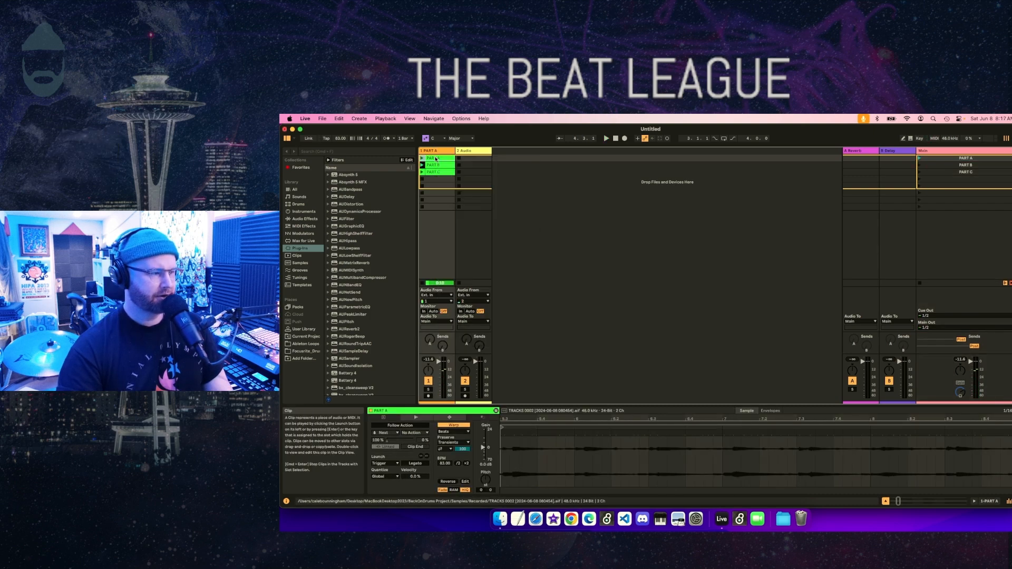
pyautogui.click(953, 160)
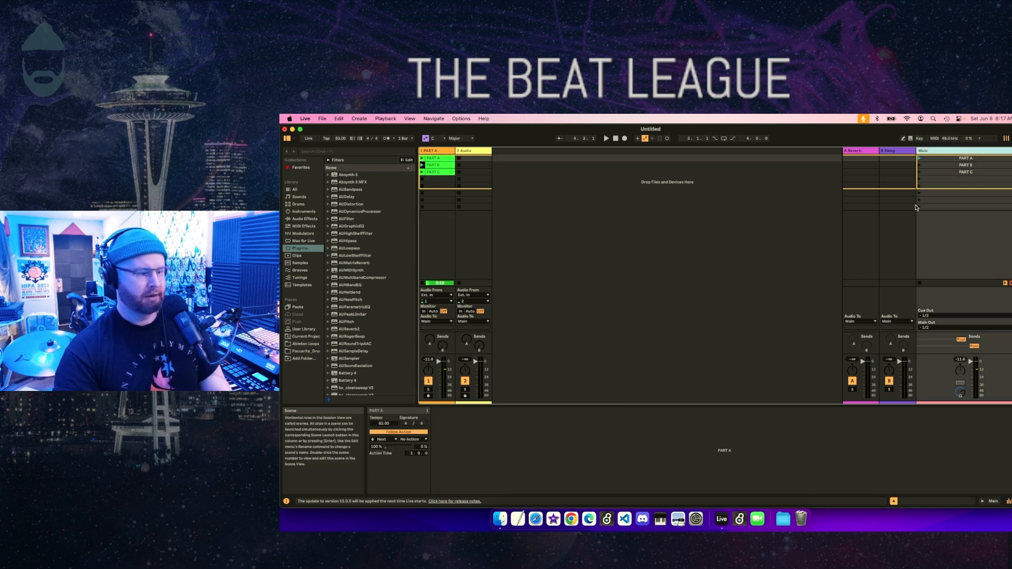
pyautogui.click(959, 167)
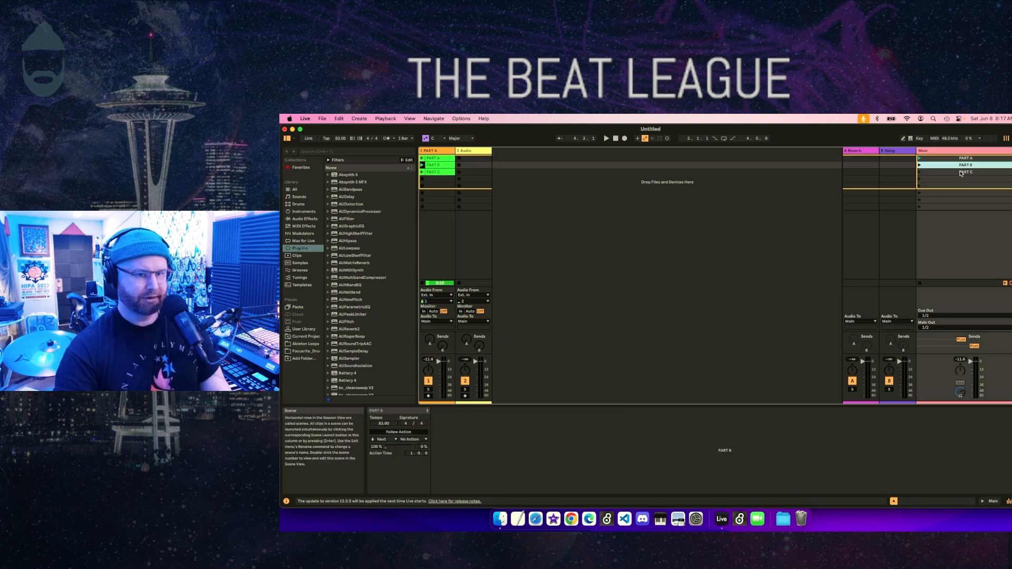
pyautogui.click(960, 159)
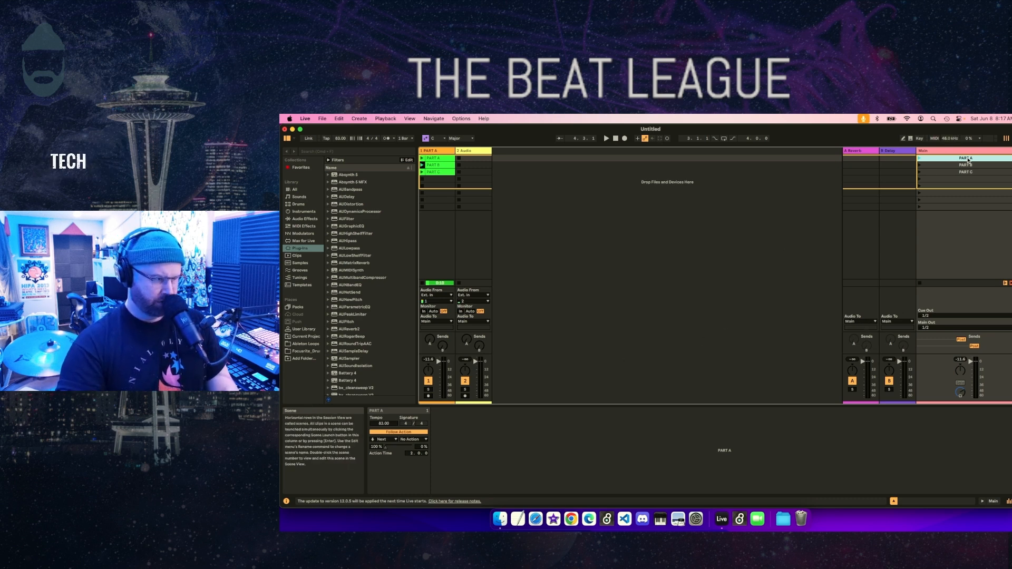
pyautogui.click(967, 152)
pyautogui.click(966, 158)
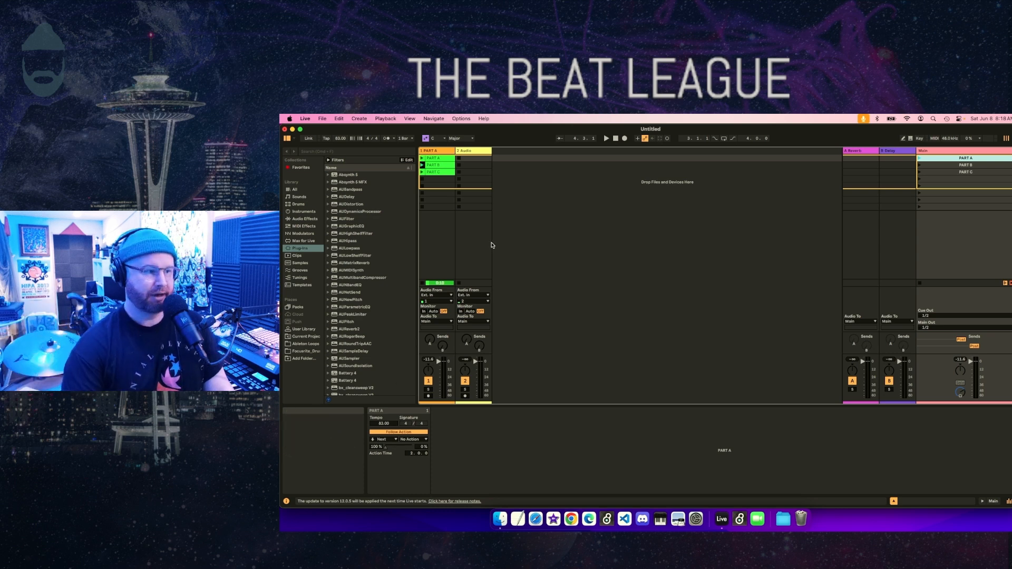
pyautogui.click(471, 161)
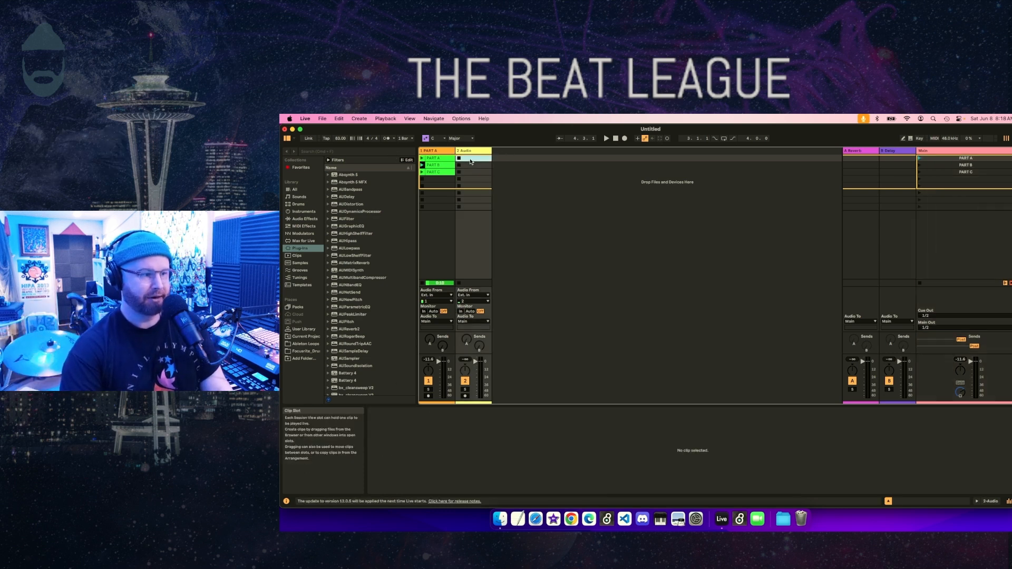
pyautogui.rightClick(472, 161)
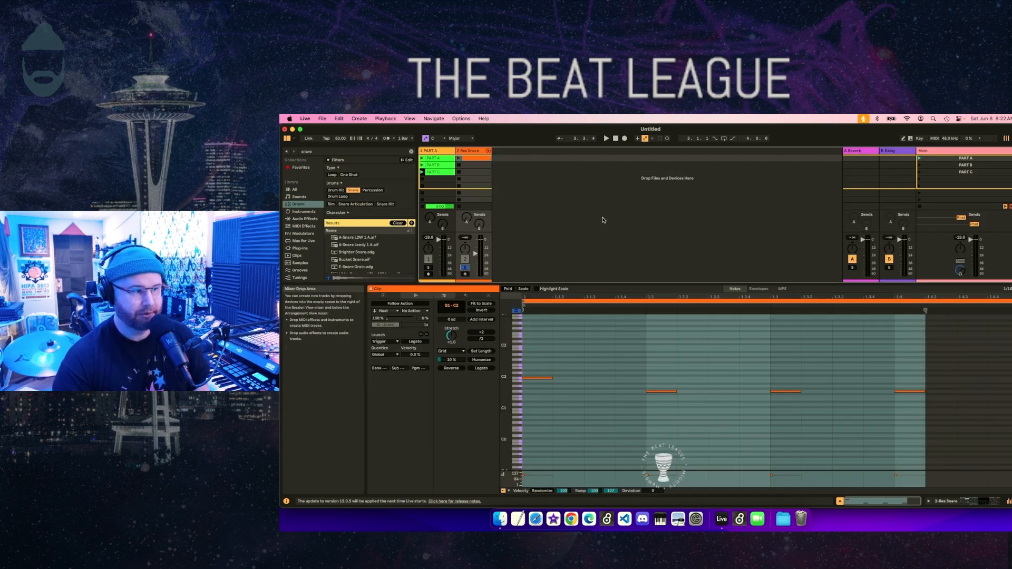
# - Launch the PART A scene to hear the song clip with the snare click, and stop playback
pyautogui.click(922, 160)
pyautogui.click(921, 159)
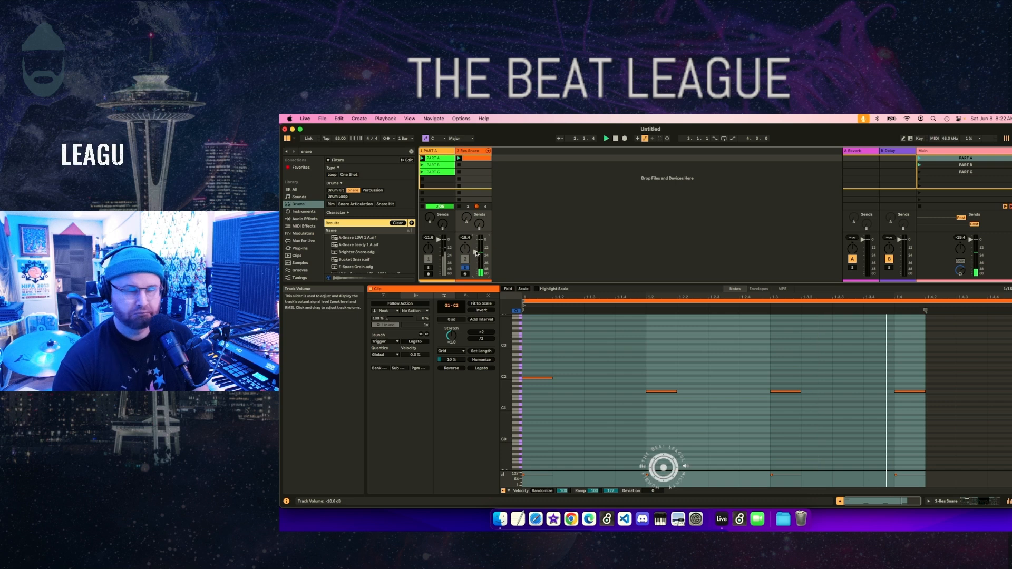
pyautogui.click(615, 139)
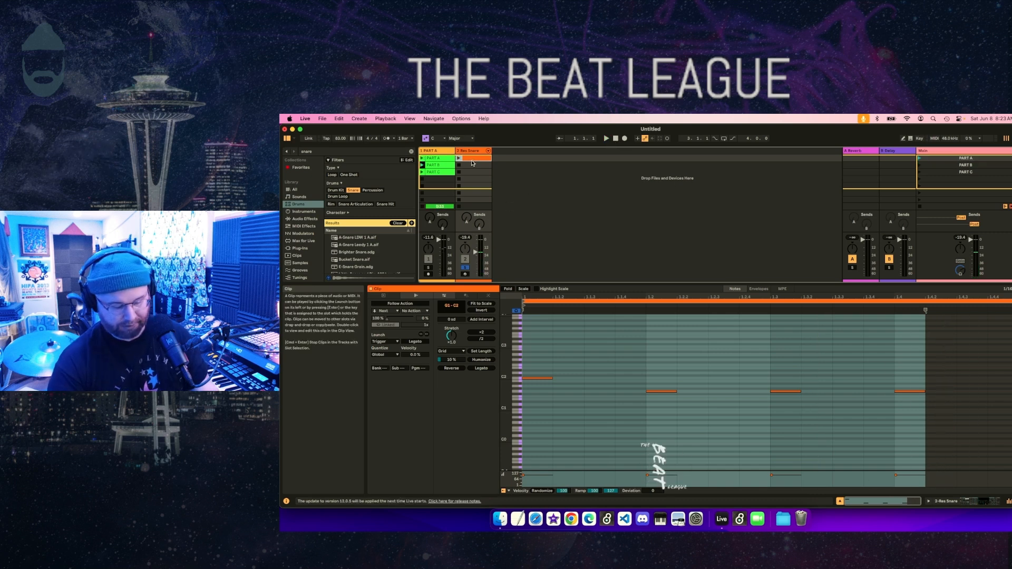
# - Duplicate the Res Snare clip from the PART A row into the PART B and PART C rows
pyautogui.press('super+d')
pyautogui.press('super+d')
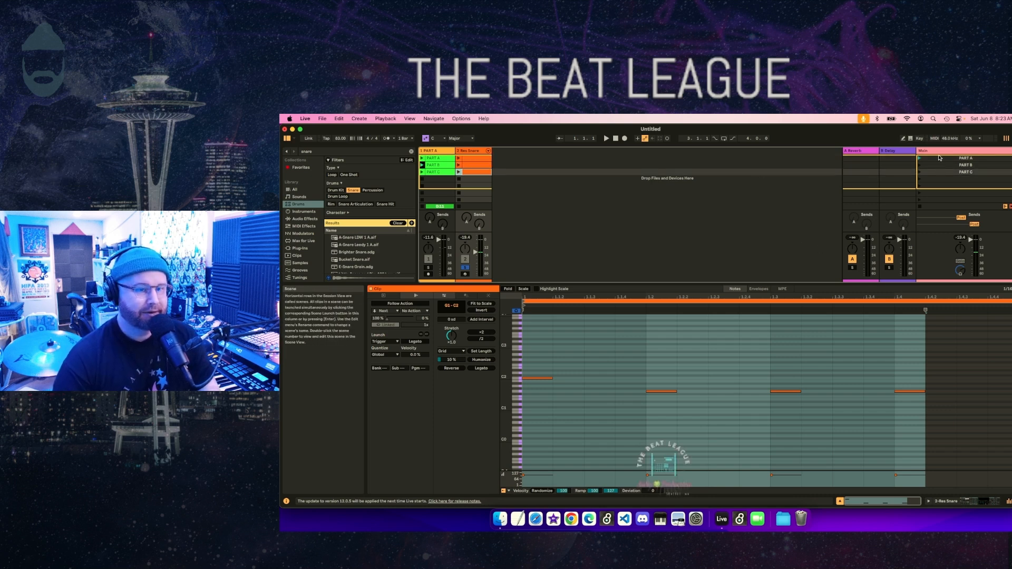
# - Check the tempo and follow action settings of the PART C and PART A scenes, and launch the PART A scene
pyautogui.click(962, 171)
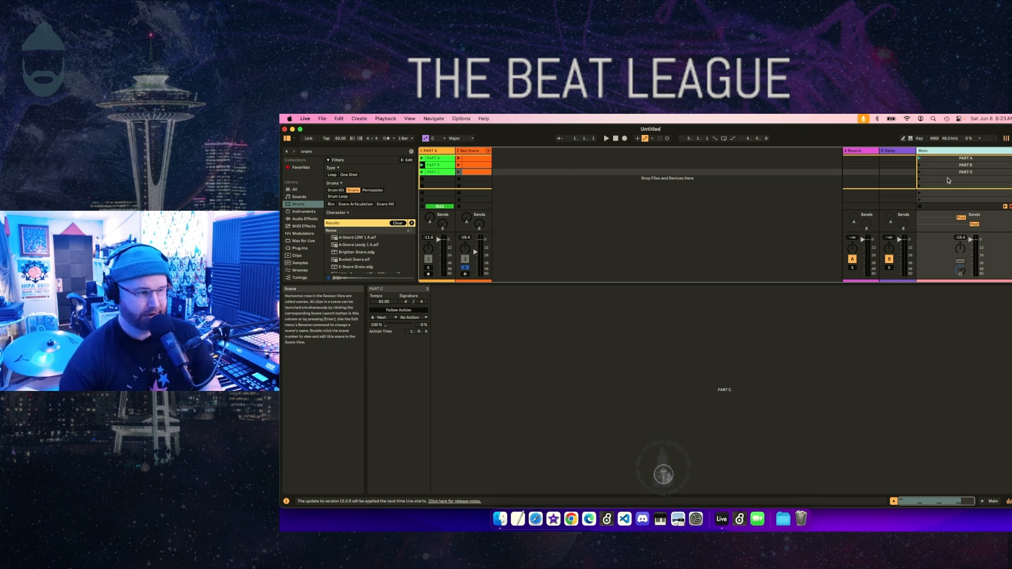
pyautogui.click(954, 160)
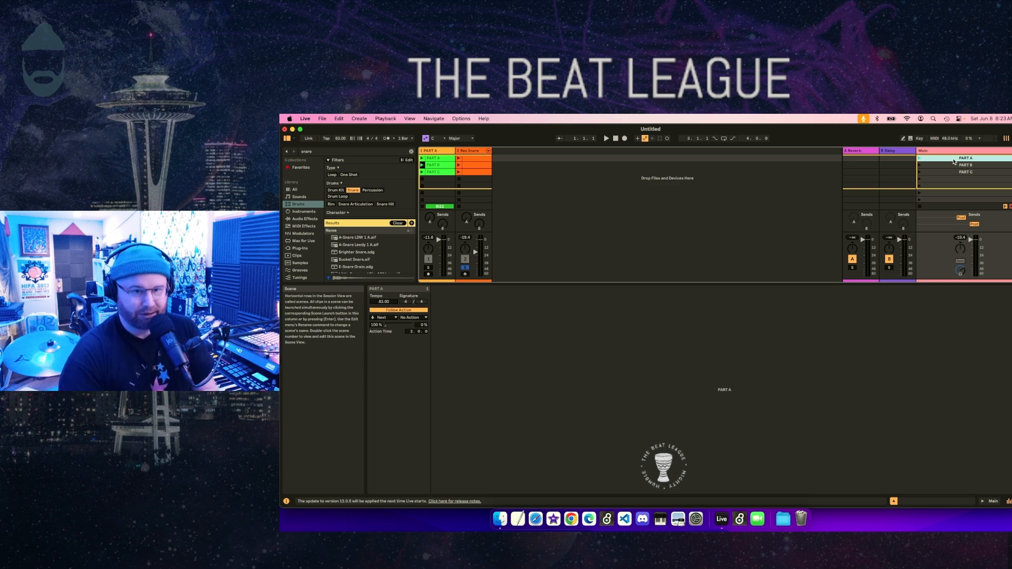
pyautogui.press('Return')
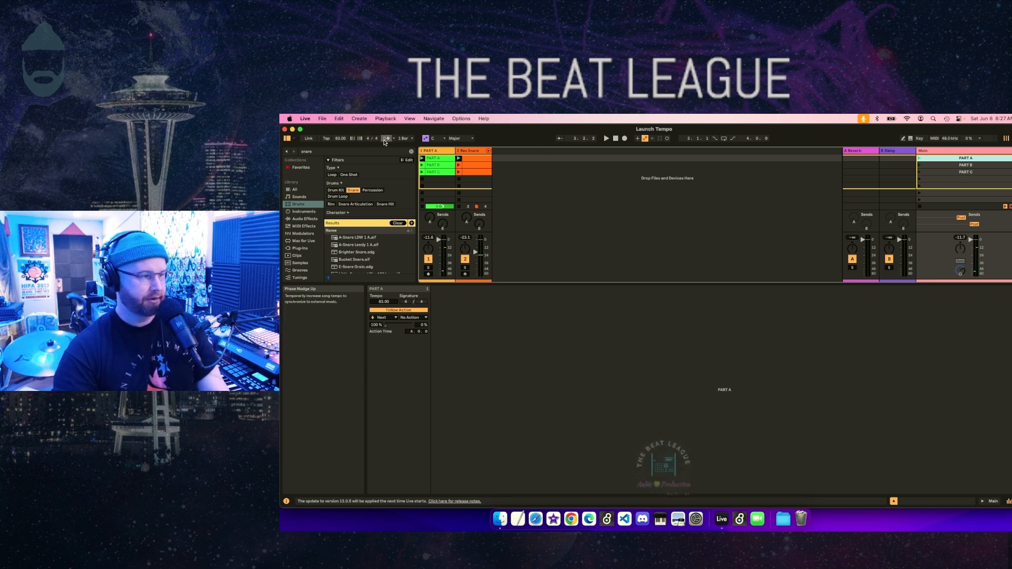
# - Set the global launch quantization to None and launch the PART A scene to test it
pyautogui.click(405, 138)
pyautogui.click(409, 140)
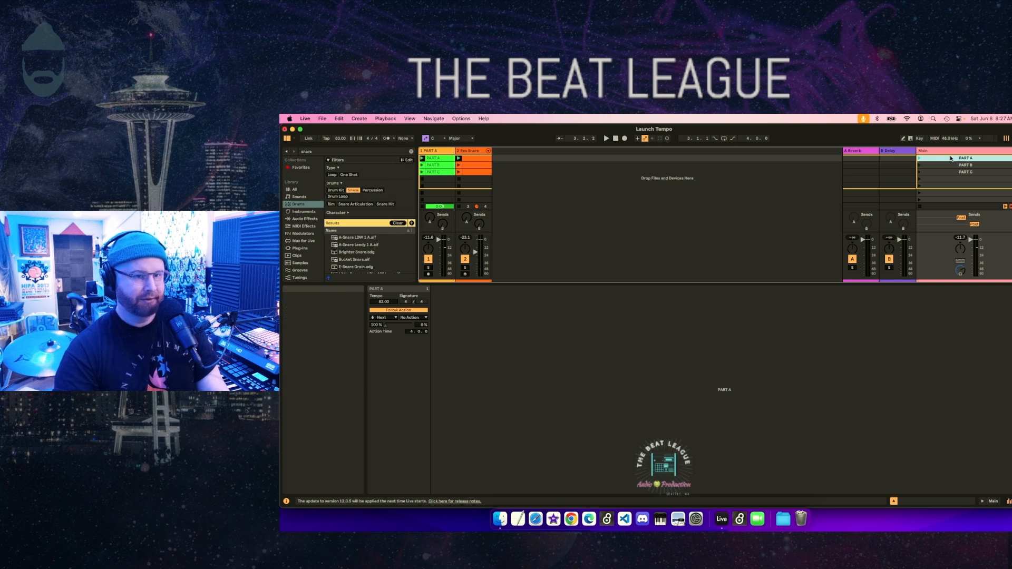
pyautogui.click(920, 158)
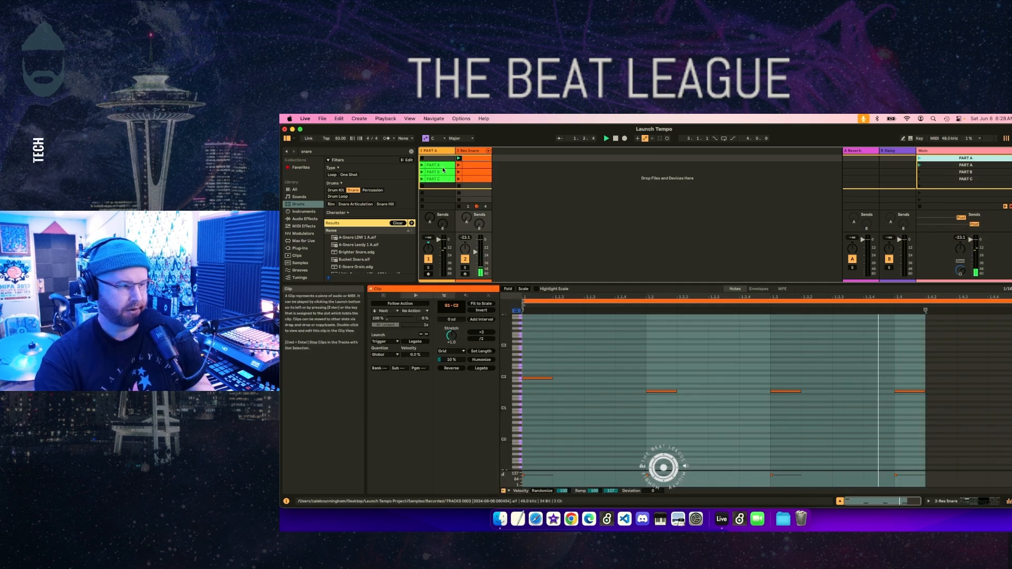
# - Enable the top count-in scene's follow action to Next with an action time of 2 bars, and launch it to test the transition
pyautogui.click(441, 160)
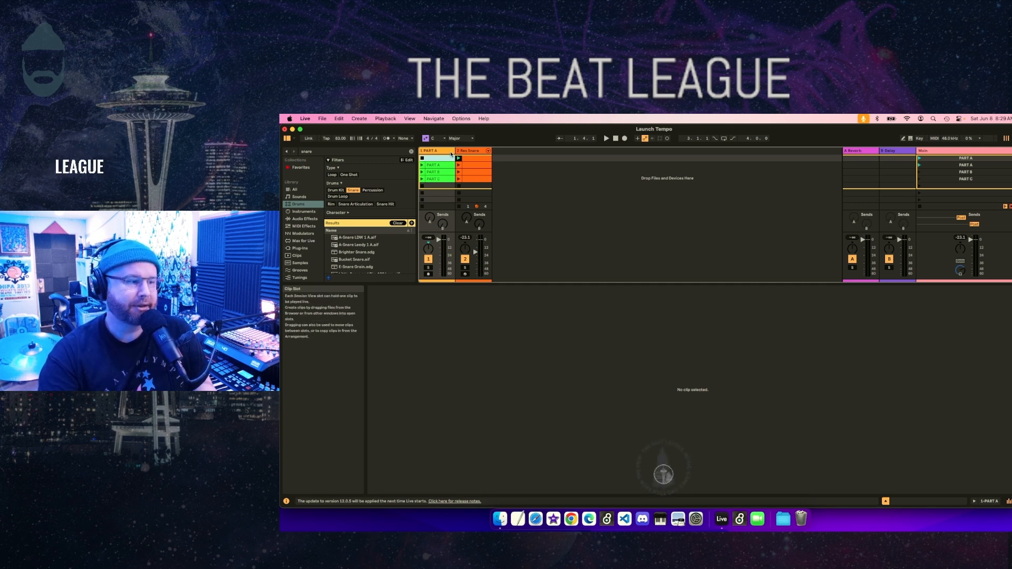
pyautogui.click(970, 160)
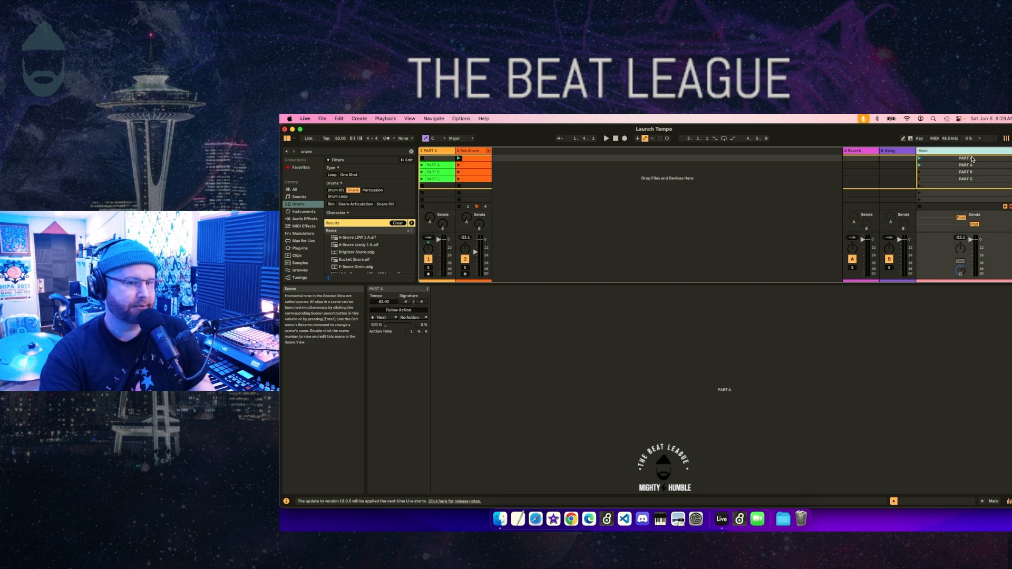
pyautogui.click(963, 159)
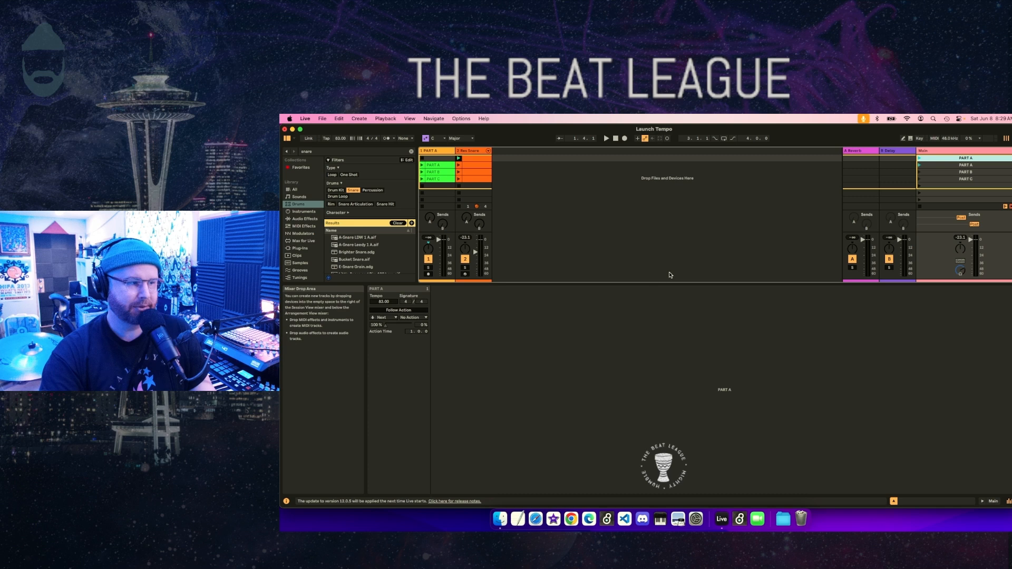
pyautogui.click(399, 311)
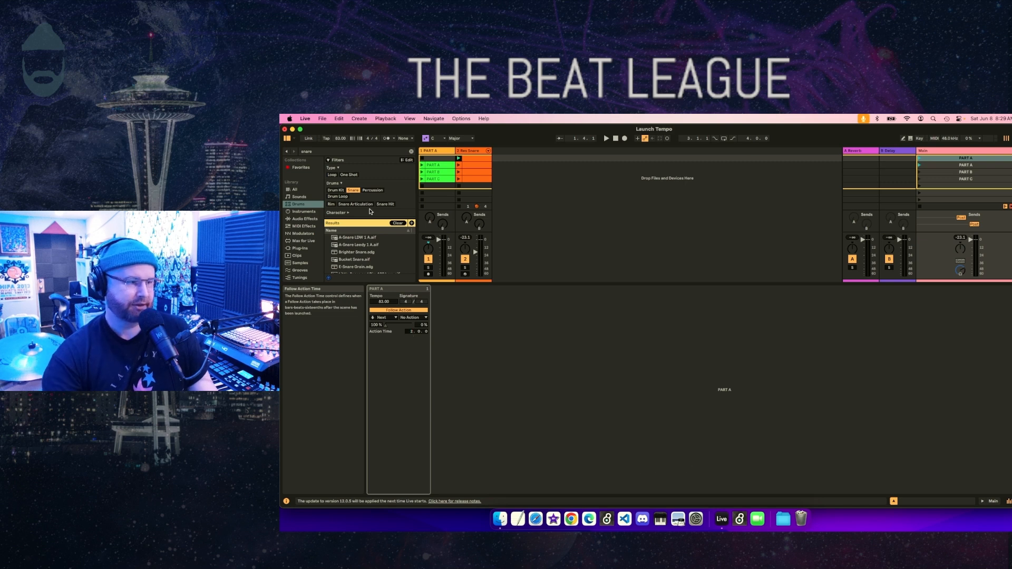
pyautogui.click(920, 159)
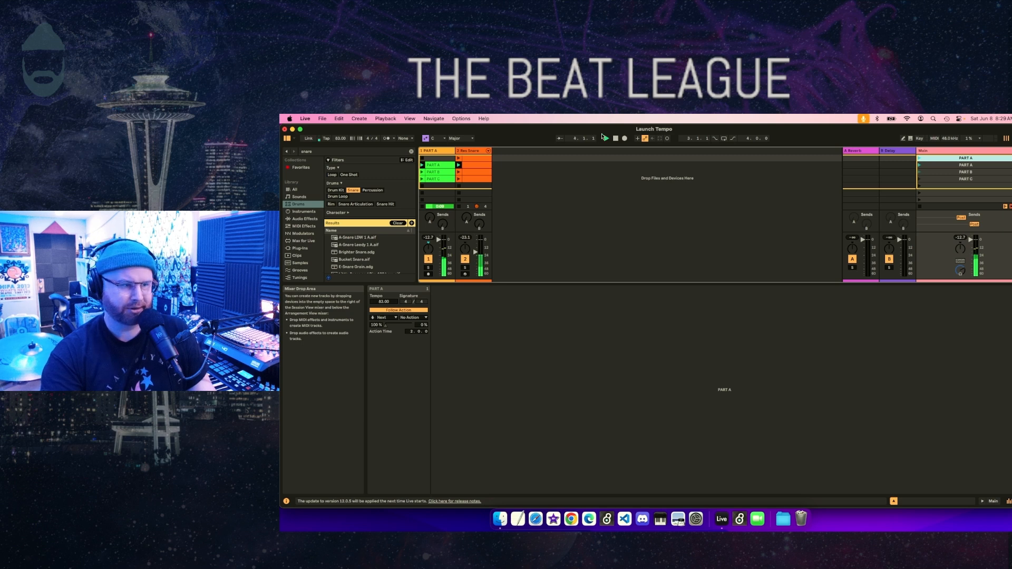
pyautogui.click(616, 138)
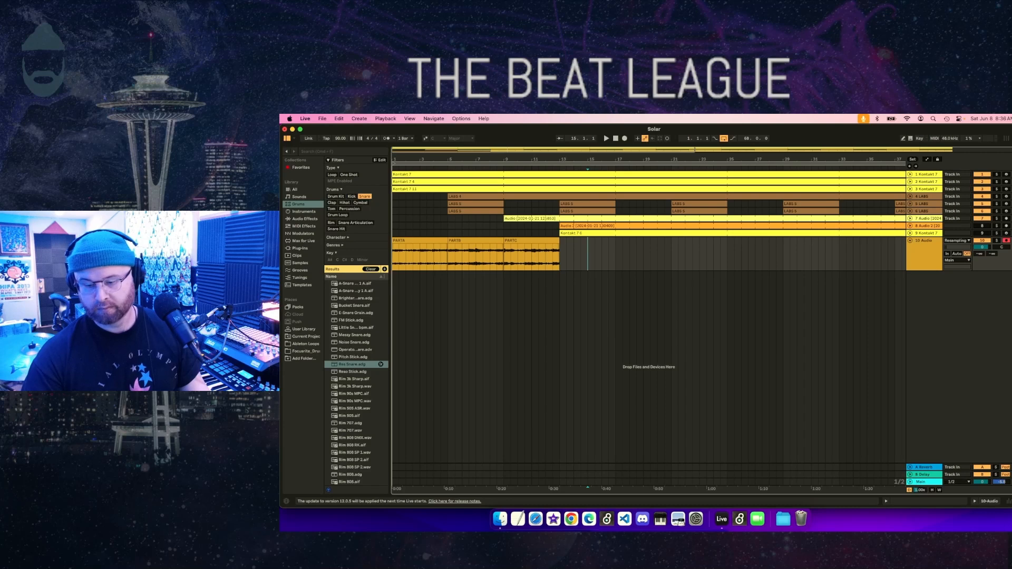
# - Solo the resampled 10 Audio track in the Solar set and audition its PARTA, PARTB and PARTC clips
pyautogui.click(997, 241)
pyautogui.click(434, 241)
pyautogui.press('space')
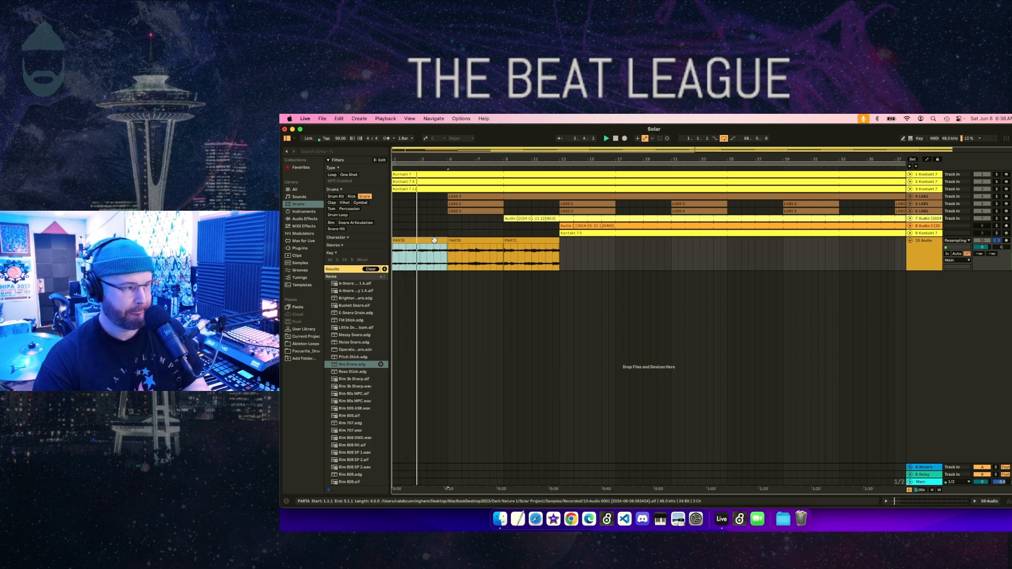
pyautogui.click(460, 240)
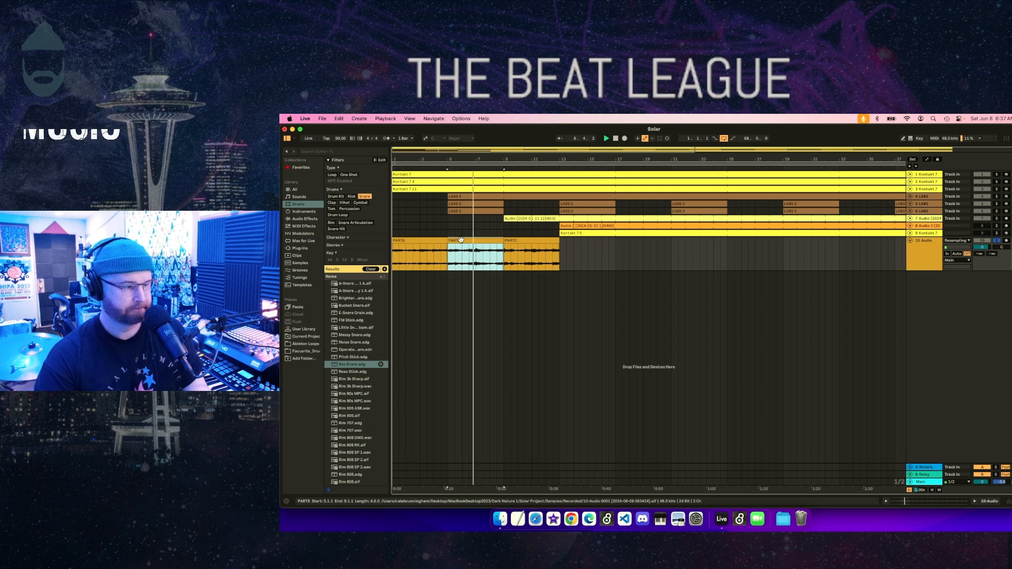
pyautogui.click(519, 240)
pyautogui.press('space')
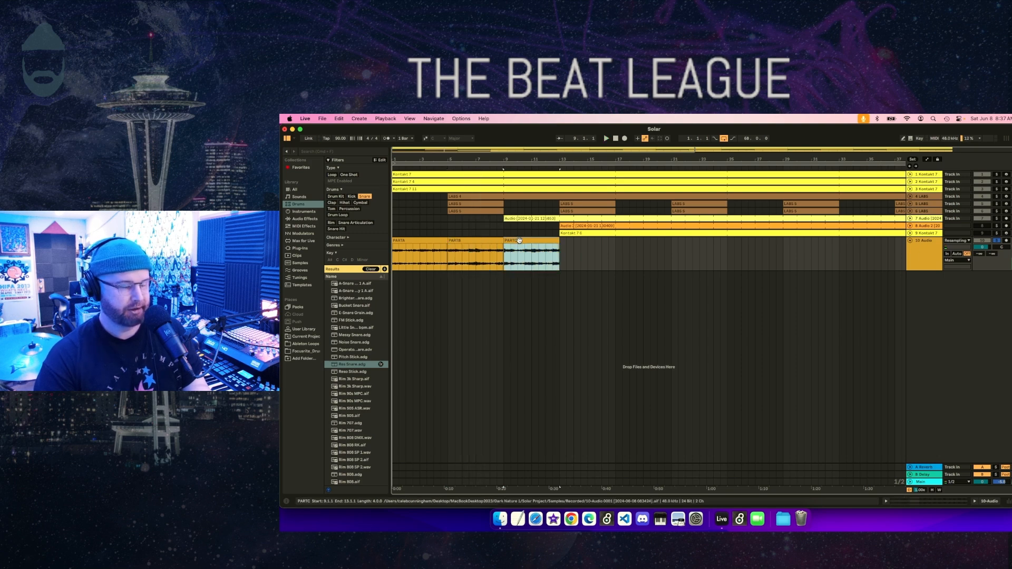
pyautogui.press('space')
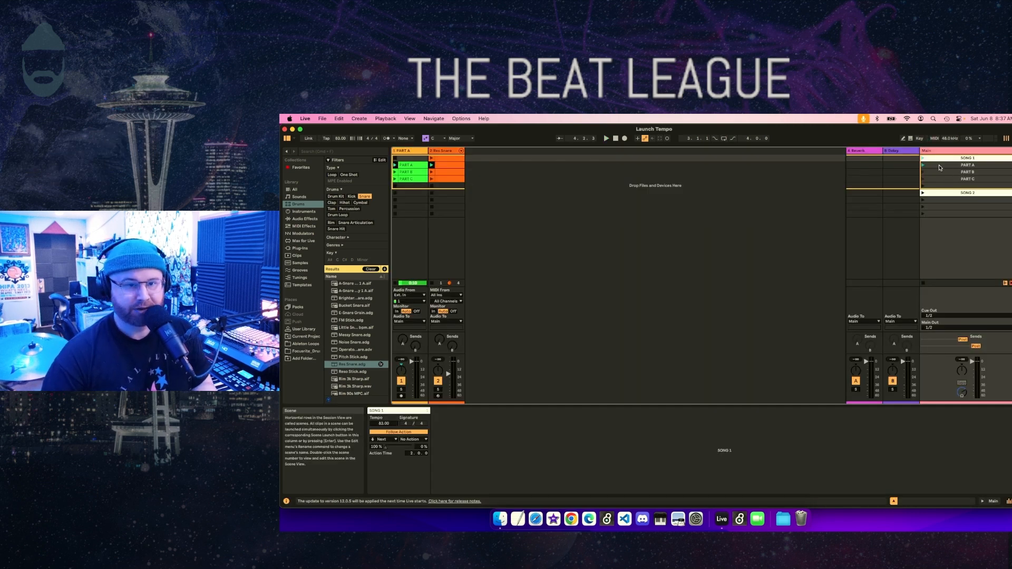
# - In the Launch Tempo set, paste the copied PARTA, PARTB and PARTC clips into the first track, starting directly below the SONG 2 row
pyautogui.moveTo(921, 150); pyautogui.dragTo(917, 151)
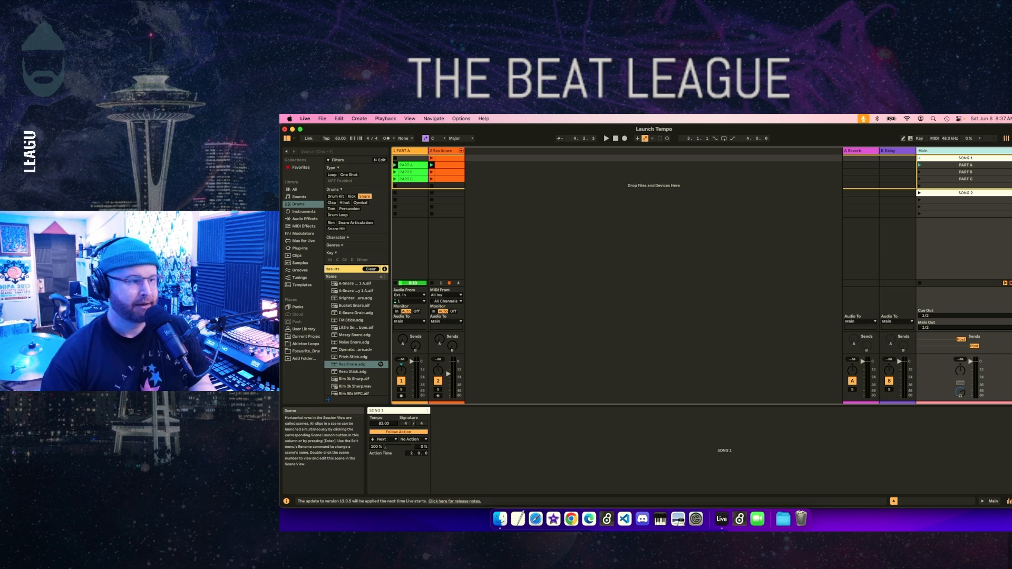
pyautogui.click(407, 201)
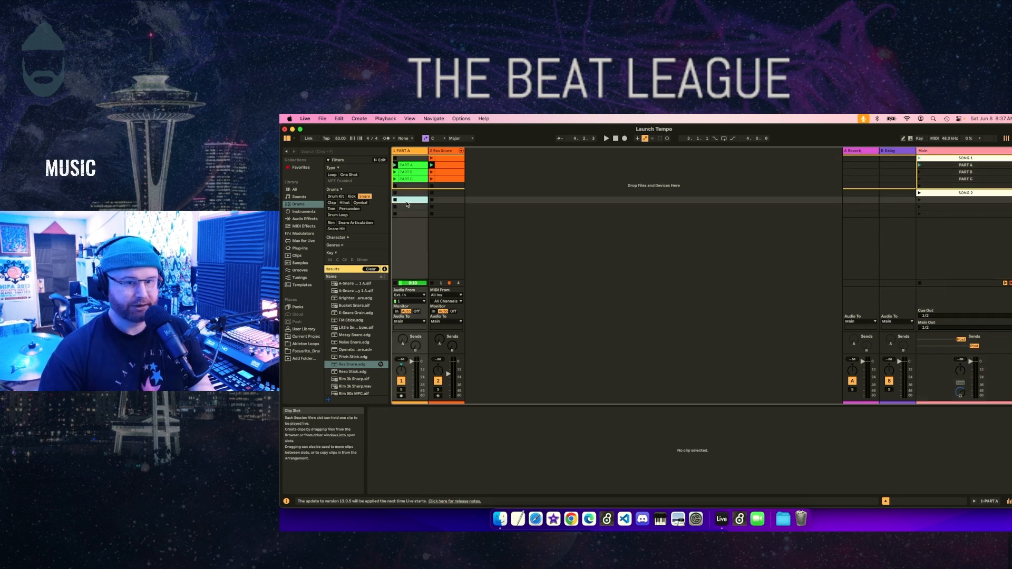
pyautogui.click(408, 194)
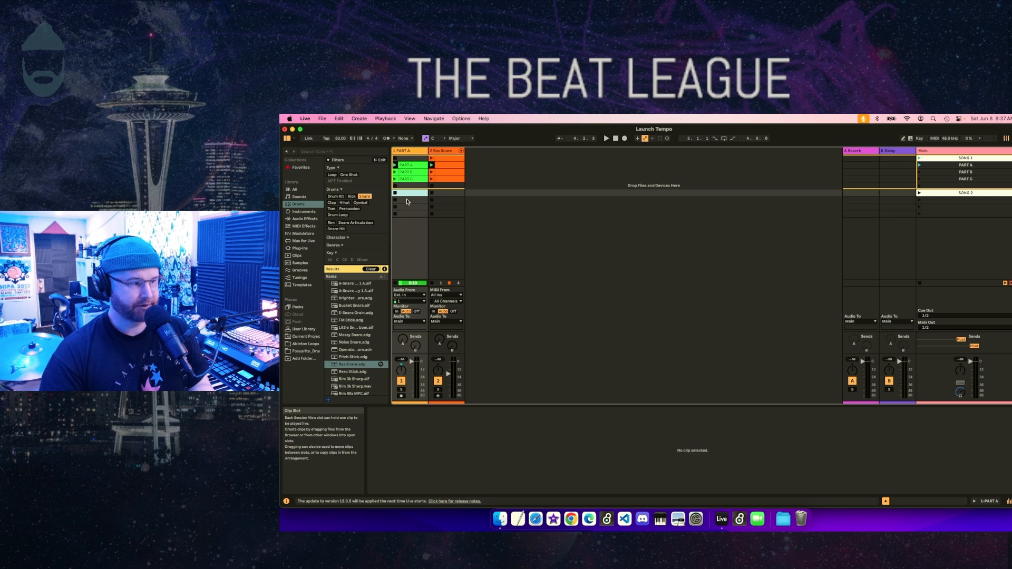
pyautogui.click(407, 201)
pyautogui.press('super+v')
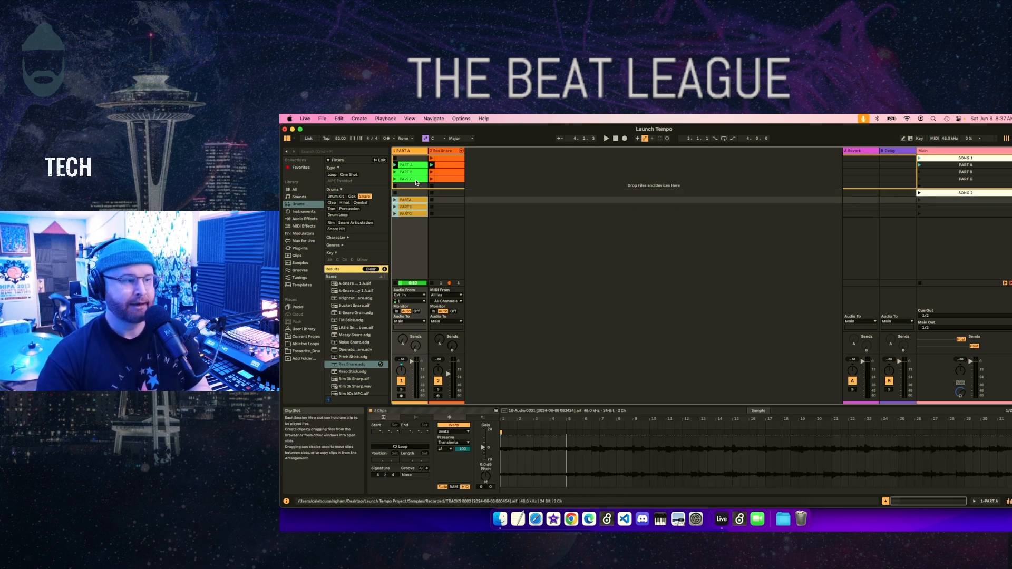
# - Copy the four Res Snare clips of the first song into the same track starting at the SONG 2 row, and select the SONG 2 scene
pyautogui.click(445, 157)
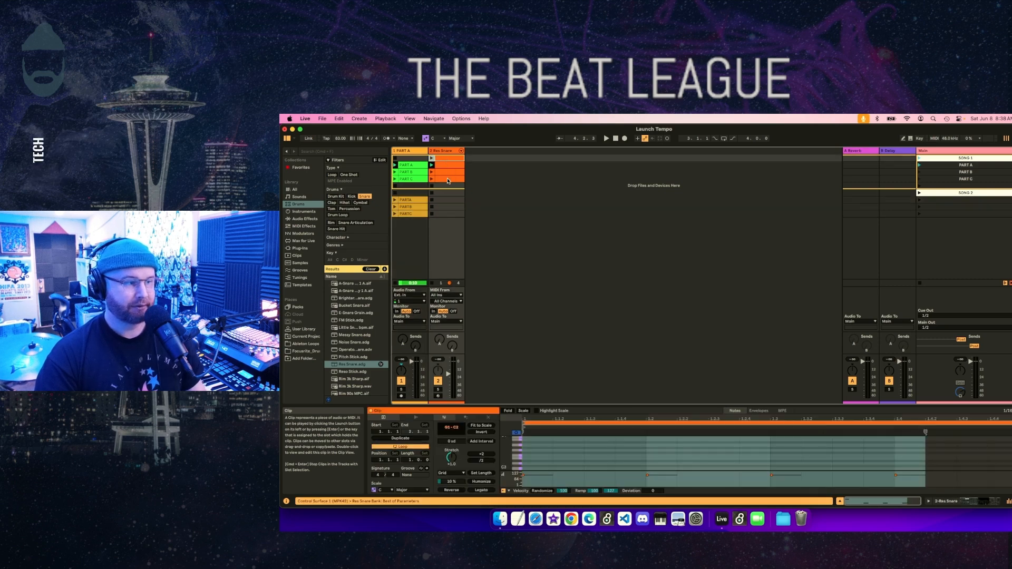
pyautogui.keyDown('shift'); pyautogui.click(448, 180); pyautogui.keyUp('shift')
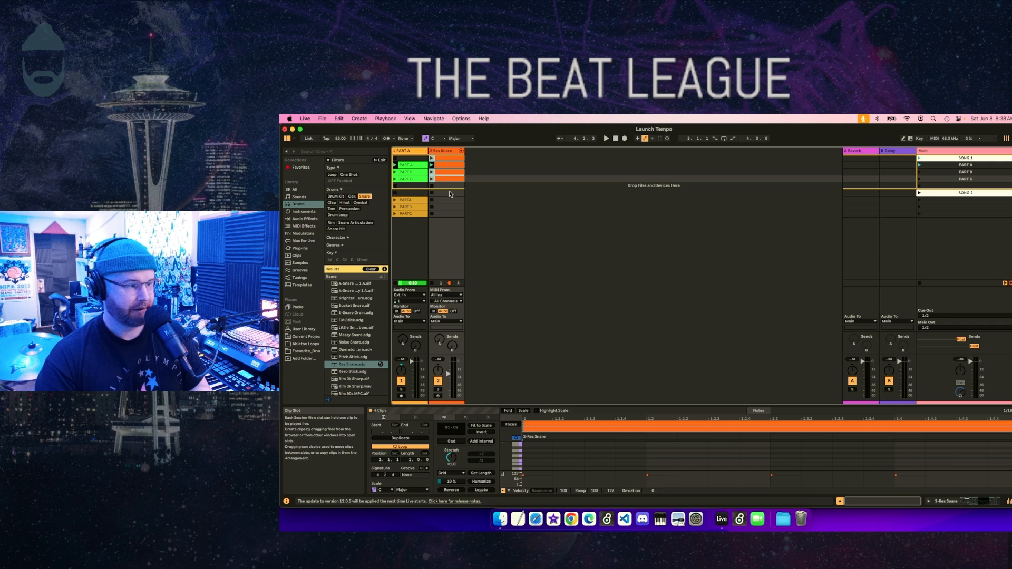
pyautogui.click(449, 194)
pyautogui.press('super+v')
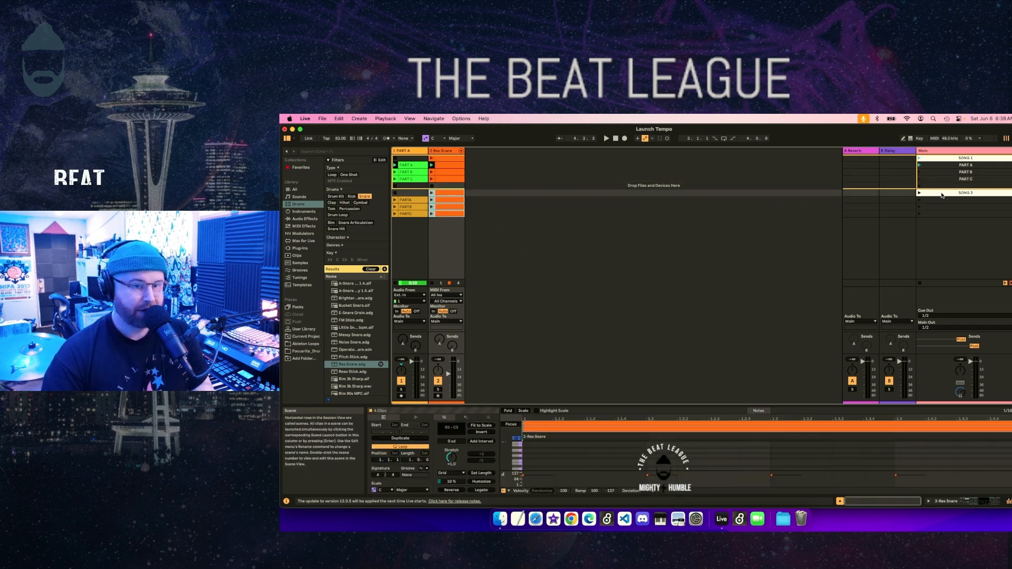
pyautogui.click(946, 154)
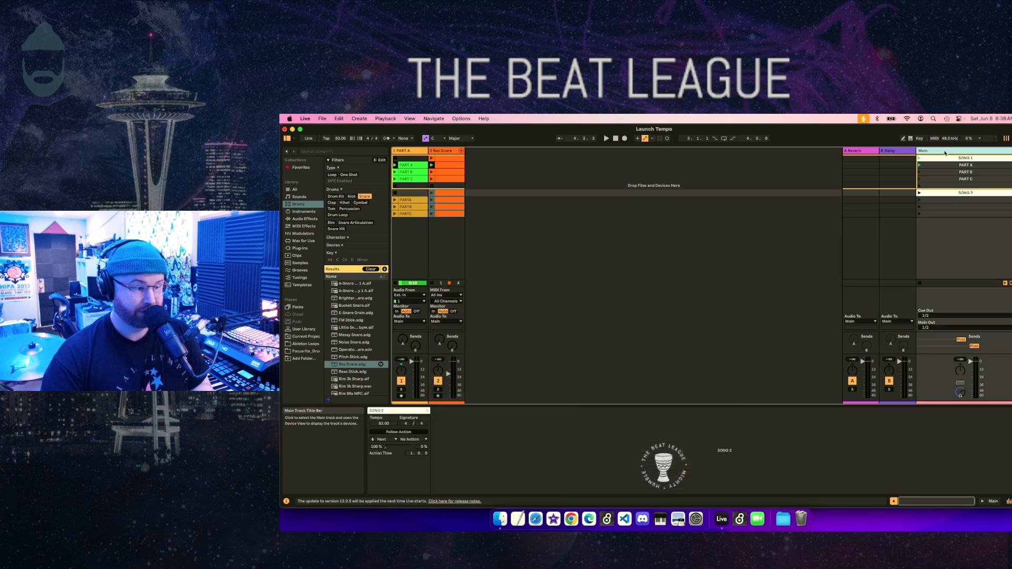
# - Set the SONG 2 scene's tempo to 90 and adjust the bars value of its follow action time
pyautogui.click(952, 194)
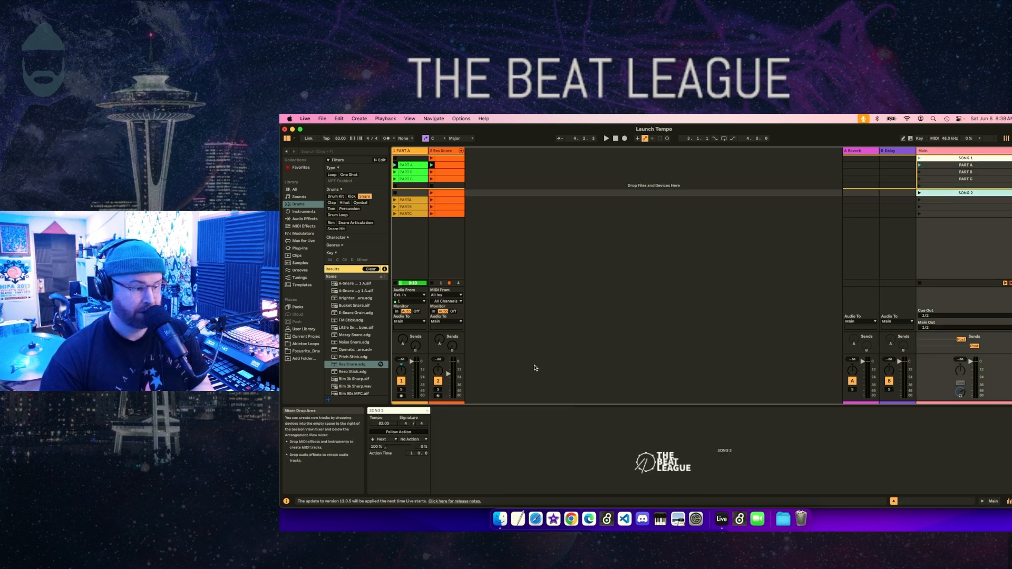
pyautogui.click(391, 426)
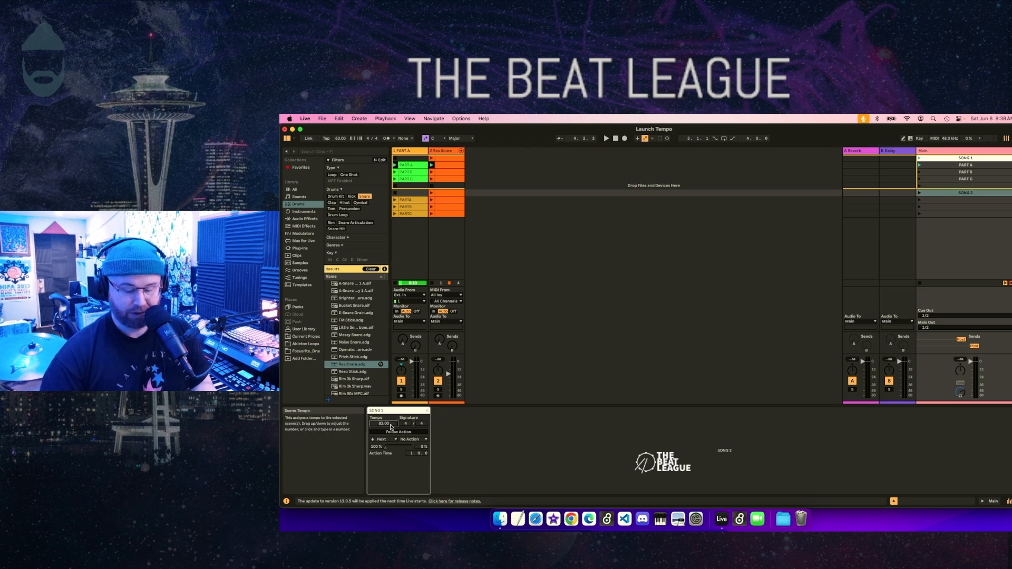
pyautogui.write('90')
pyautogui.press('Return')
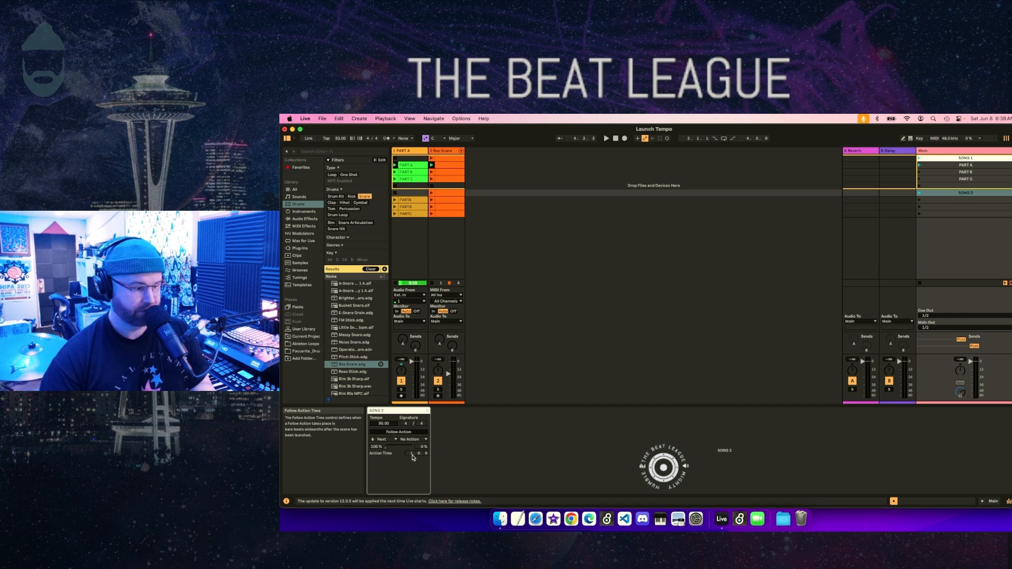
pyautogui.click(412, 454)
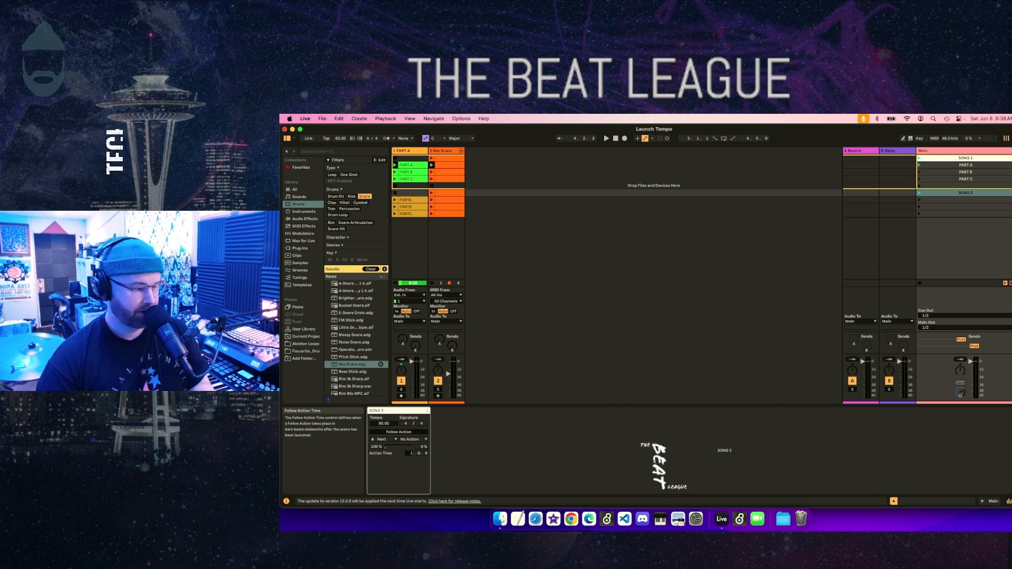
pyautogui.moveTo(412, 454); pyautogui.dragTo(411, 449)
# - Launch the second song's count-in scene and its PART A scene to audition them, and select the TRACKS track
pyautogui.click(920, 195)
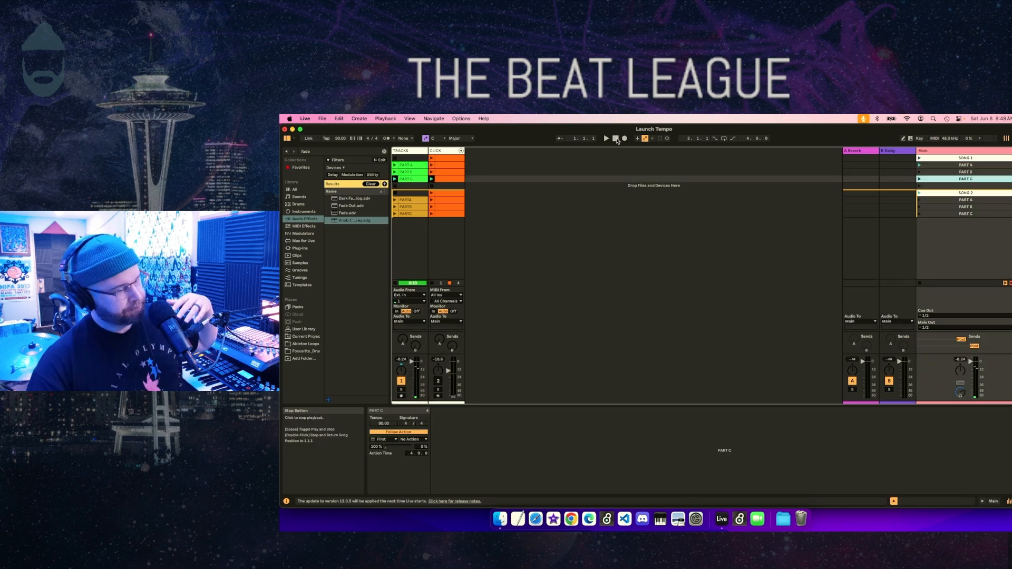
pyautogui.click(919, 201)
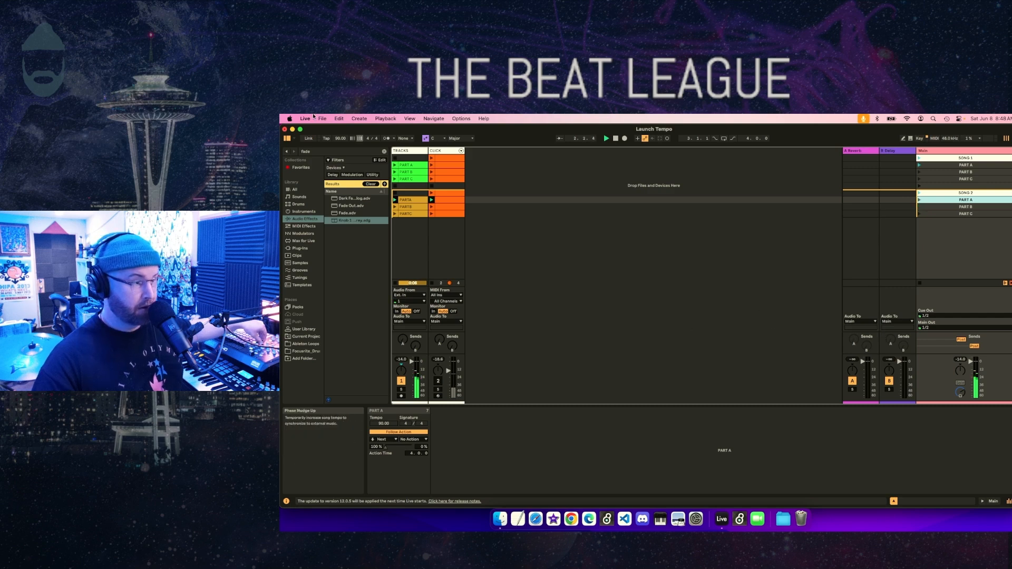
pyautogui.click(416, 153)
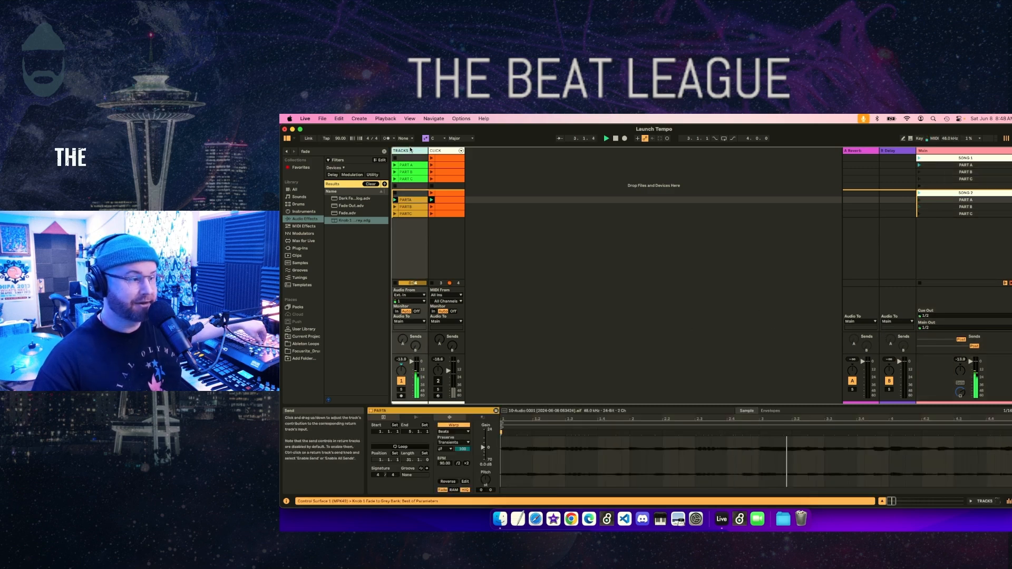